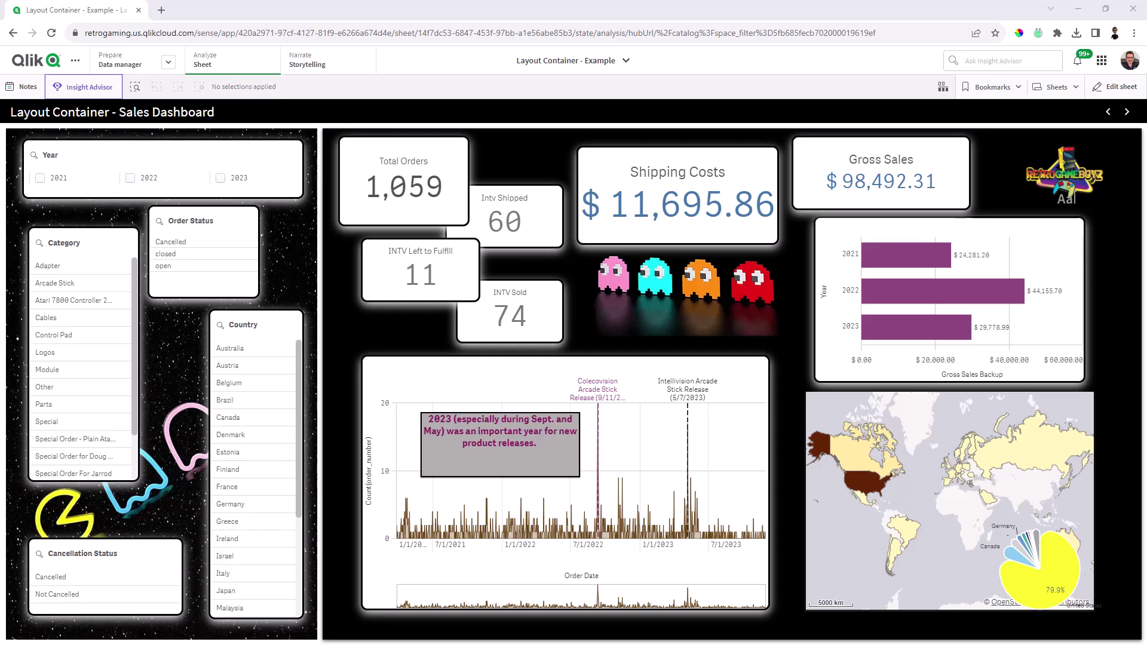
Open the "Video - Layout Container" sheet and put it in edit mode
{"action": "left_click", "coordinate": [1057, 89]}
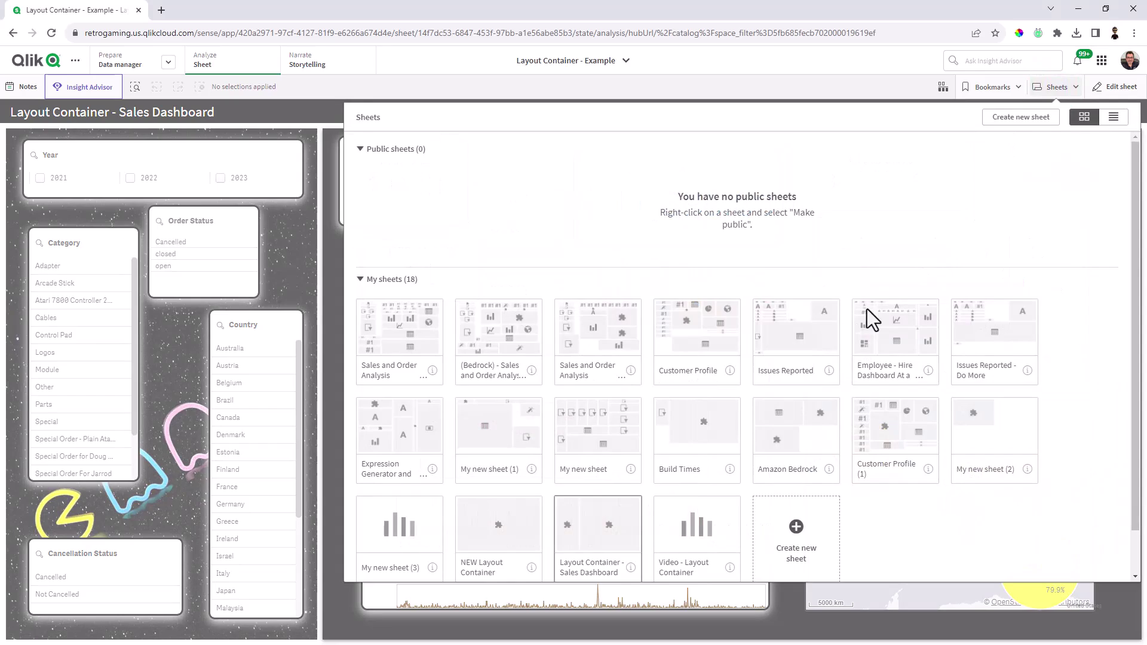
{"action": "left_click", "coordinate": [691, 543]}
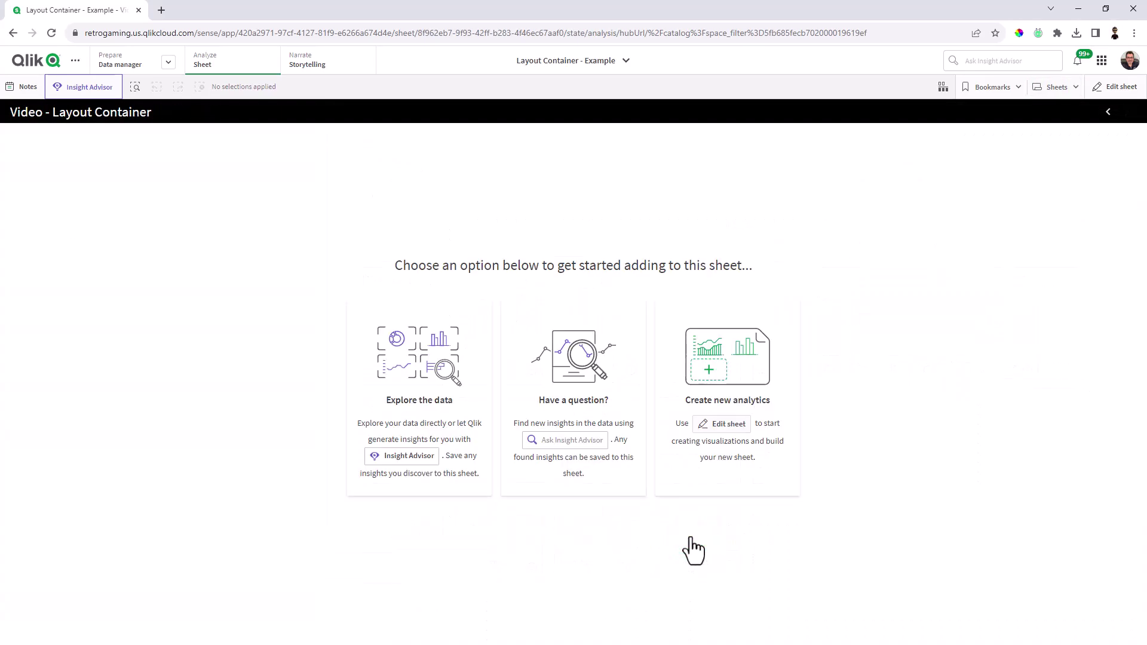
{"action": "left_click", "coordinate": [1115, 89]}
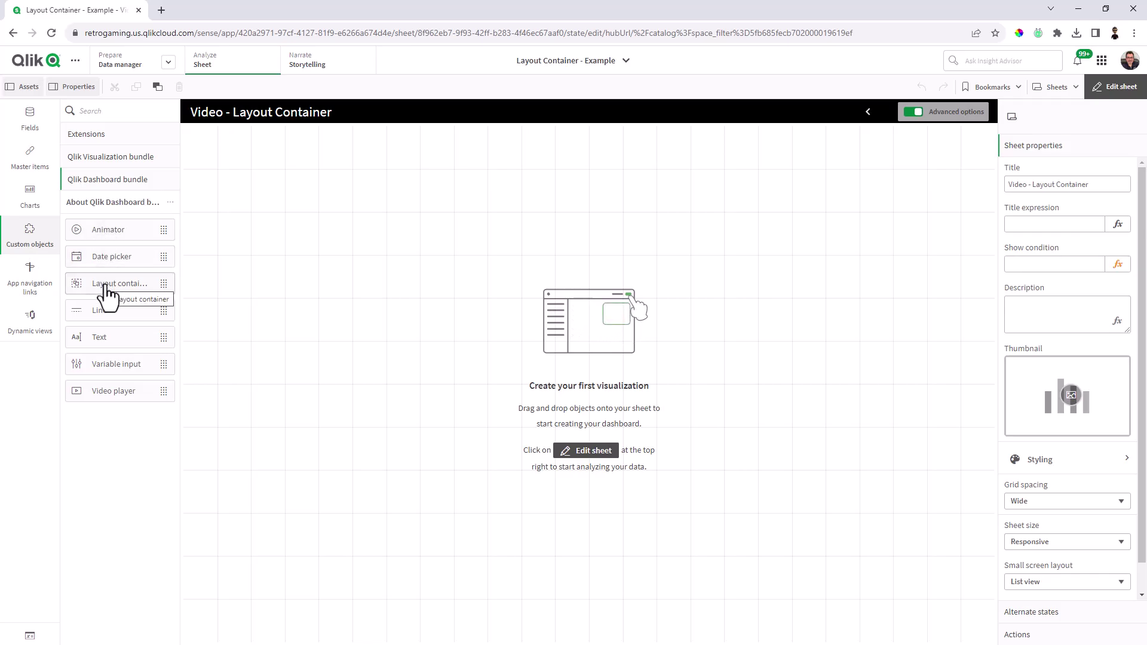
Add a layout container from the Qlik Dashboard bundle to the sheet and enlarge it to fill the whole 24 x 12 grid
{"action": "left_click_drag", "start_coordinate": [106, 293], "coordinate": [358, 252]}
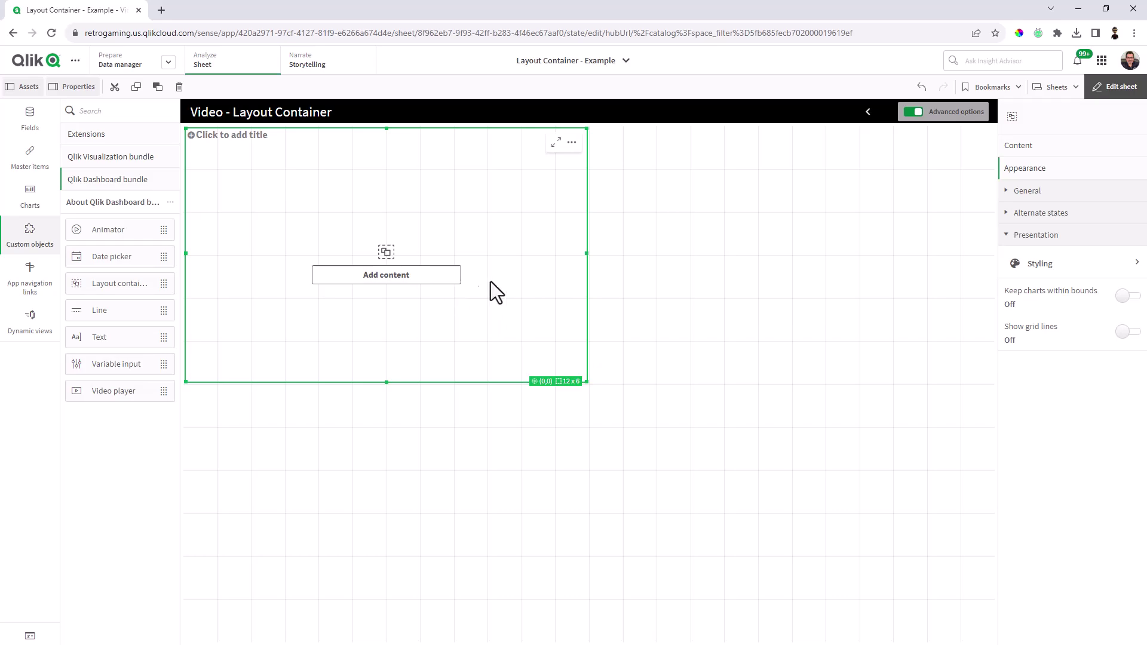
{"action": "left_click", "coordinate": [1039, 148]}
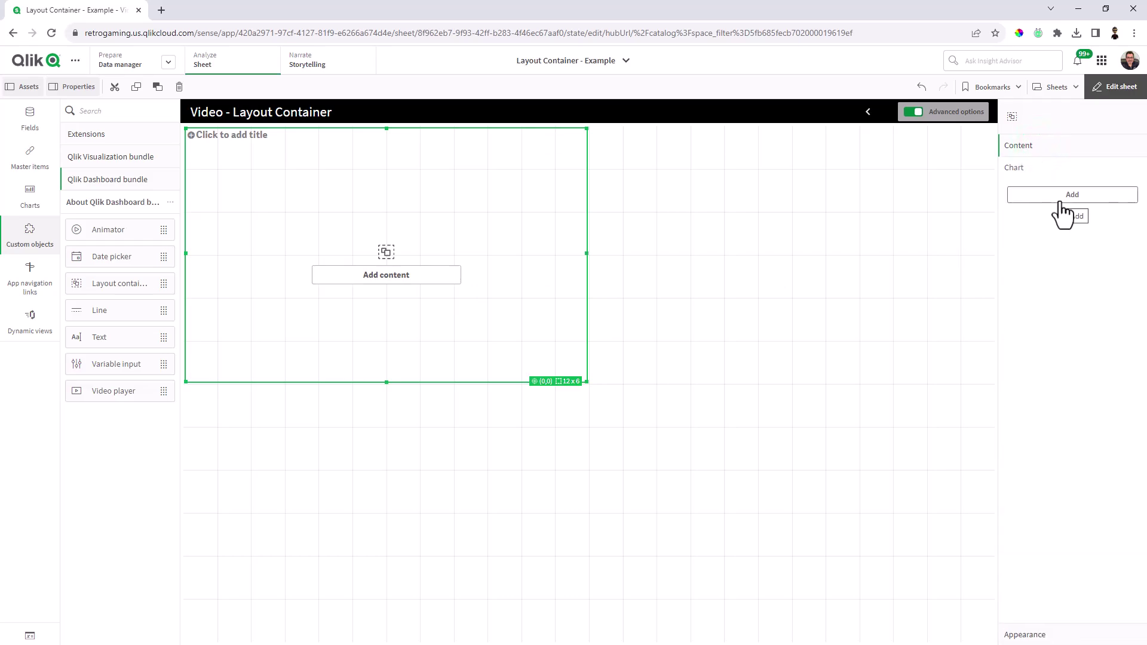
{"action": "left_click", "coordinate": [28, 158]}
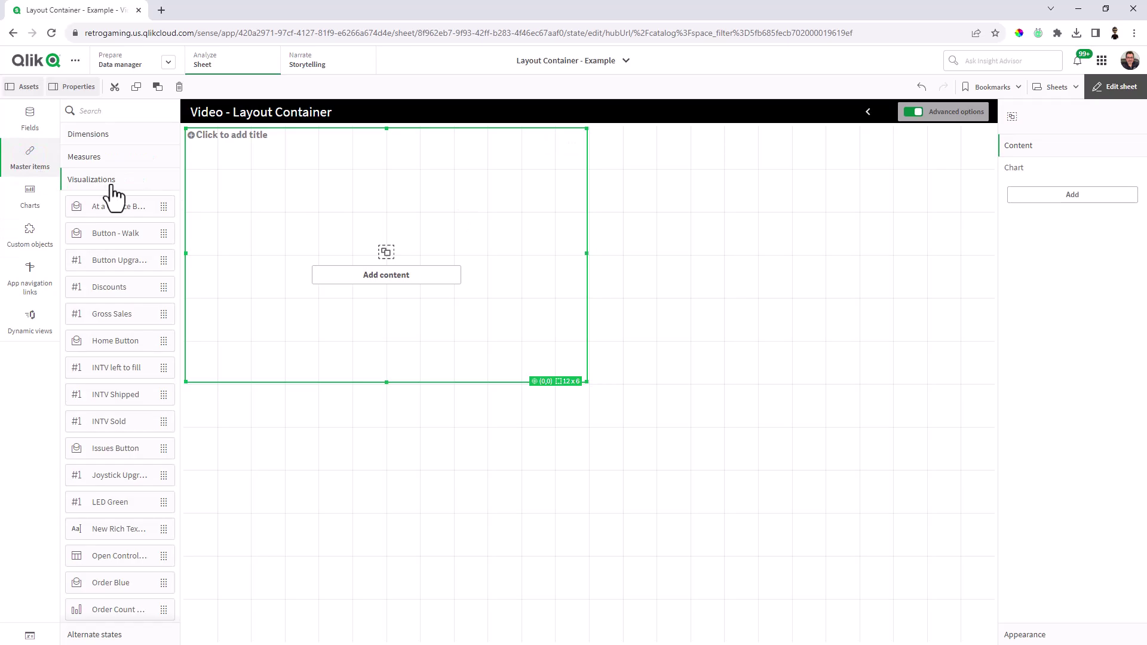
{"action": "left_click", "coordinate": [34, 197]}
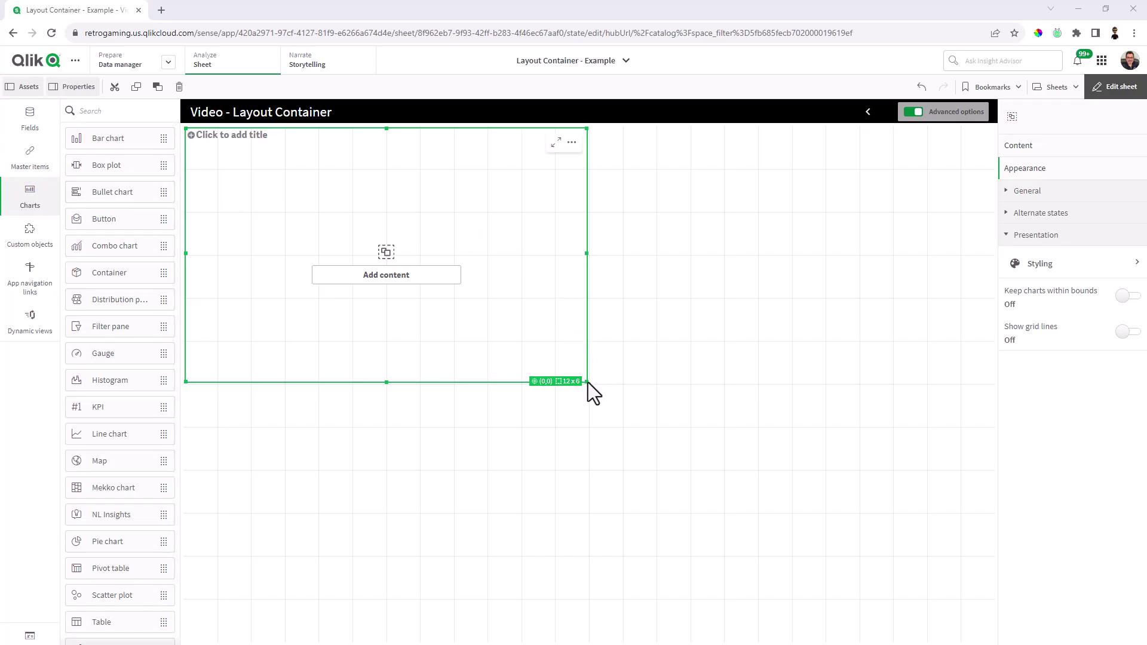
{"action": "left_click_drag", "start_coordinate": [588, 382], "coordinate": [981, 633]}
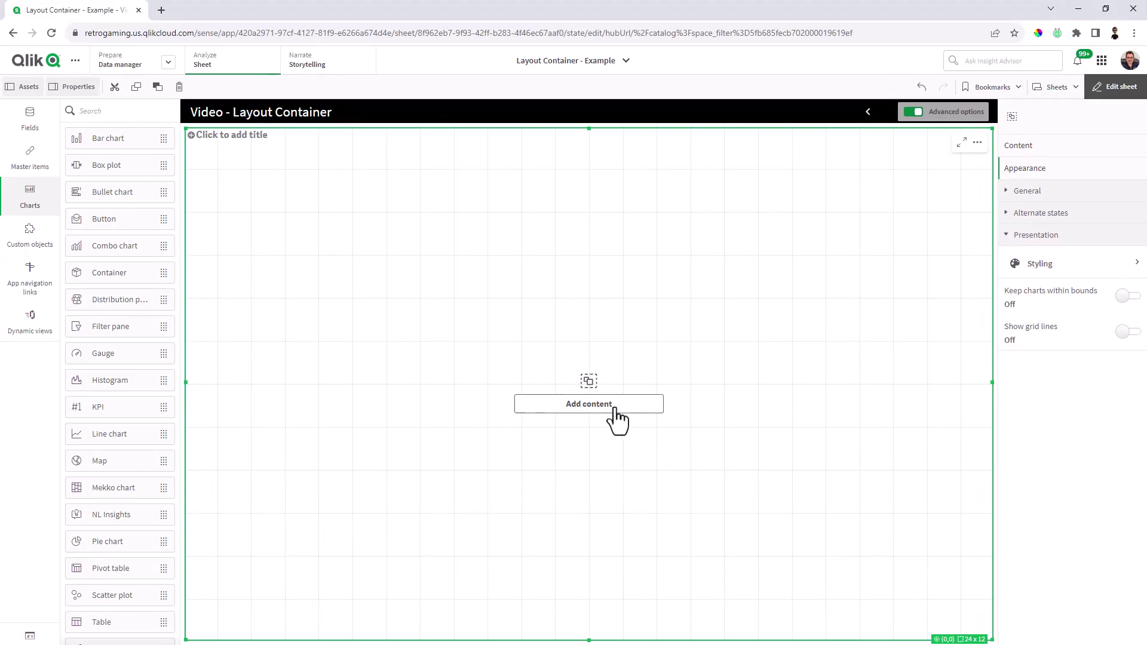
Try placing the Gross Sales master visualization straight onto the layout container, choosing to replace it, and undo the replacement
{"action": "left_click", "coordinate": [1022, 152]}
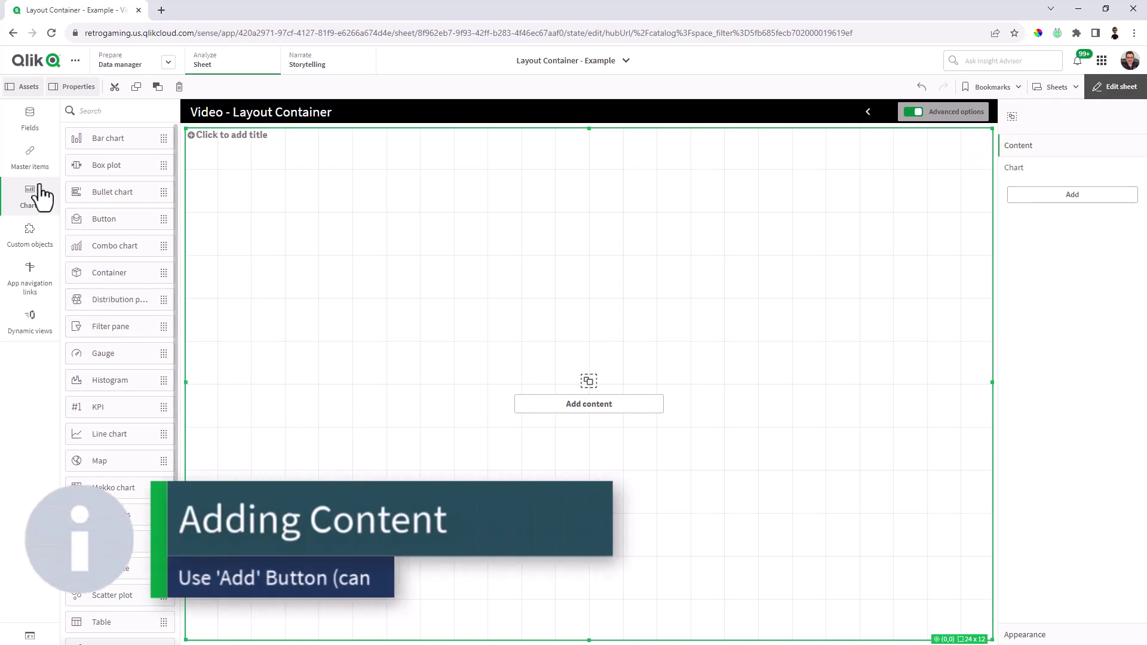
{"action": "left_click", "coordinate": [29, 157]}
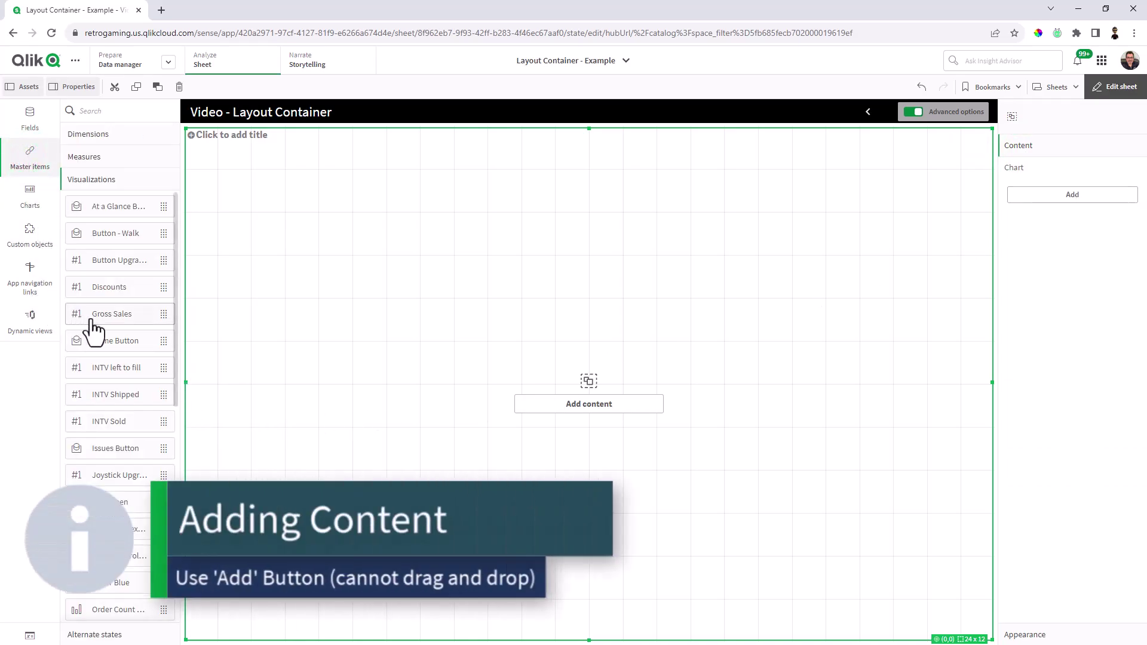
{"action": "left_click", "coordinate": [95, 323]}
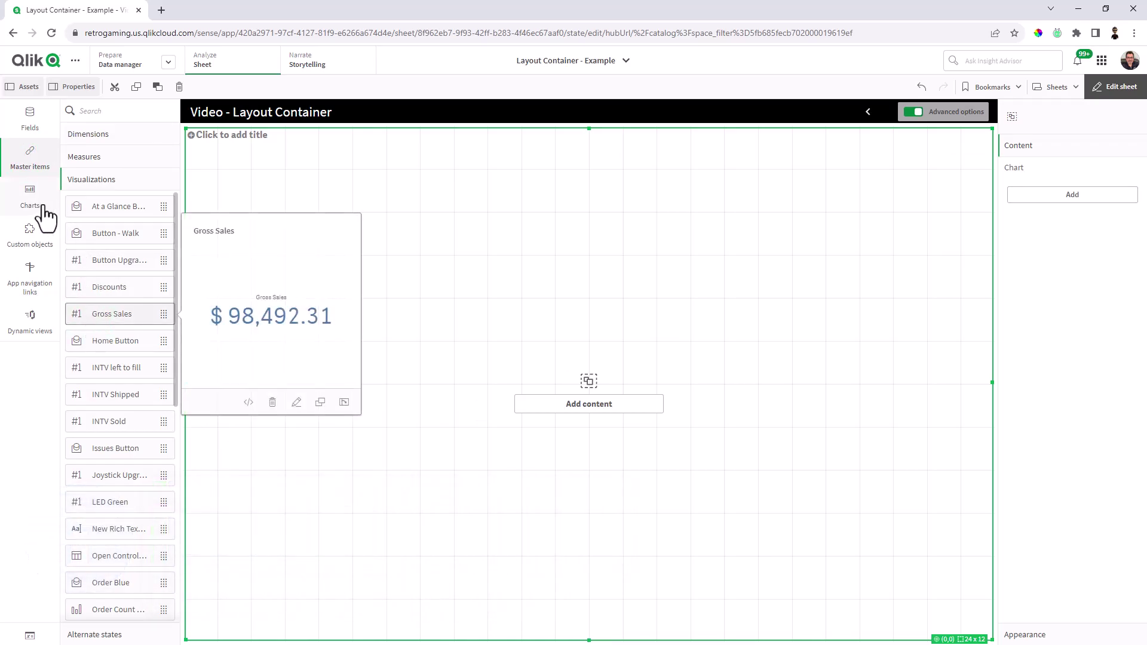
{"action": "left_click_drag", "start_coordinate": [108, 325], "coordinate": [583, 371]}
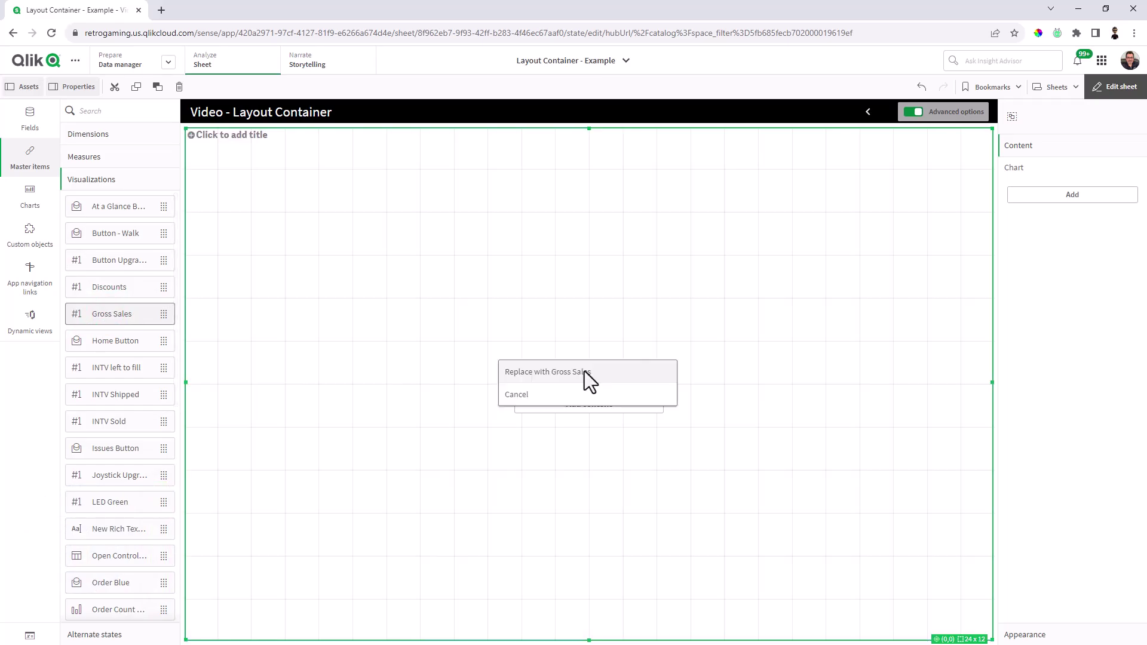
{"action": "left_click", "coordinate": [584, 371]}
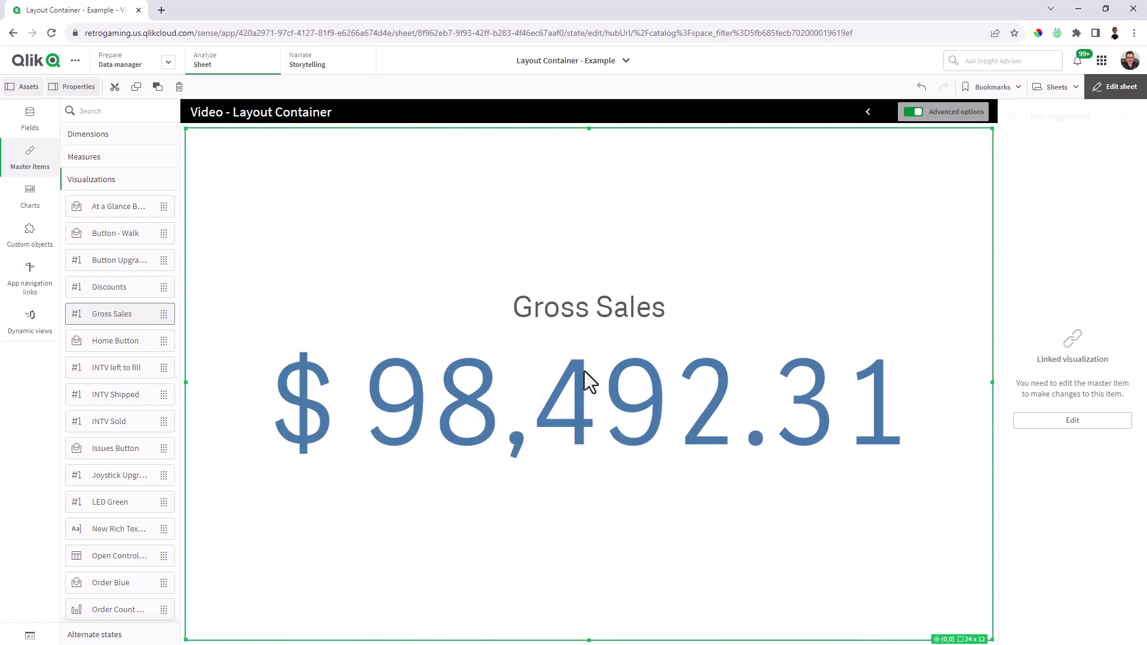
{"action": "left_click", "coordinate": [922, 87]}
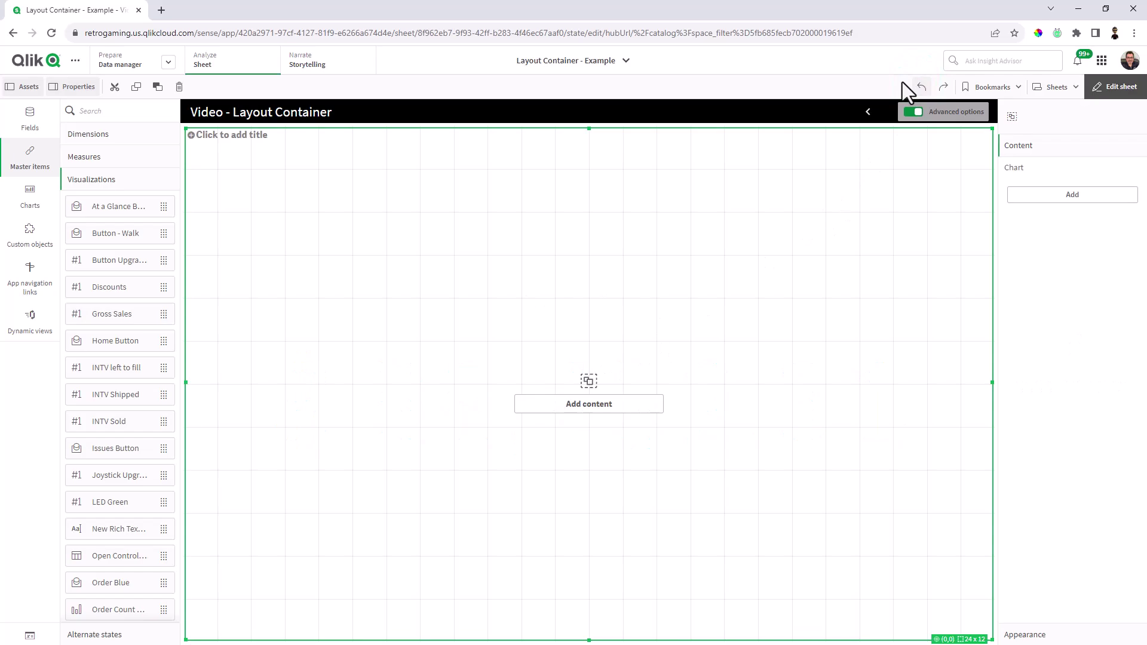
Add the Gross Sales master item as container content by searching for "gross", and move the chart toward the container's upper left
{"action": "left_click", "coordinate": [563, 406]}
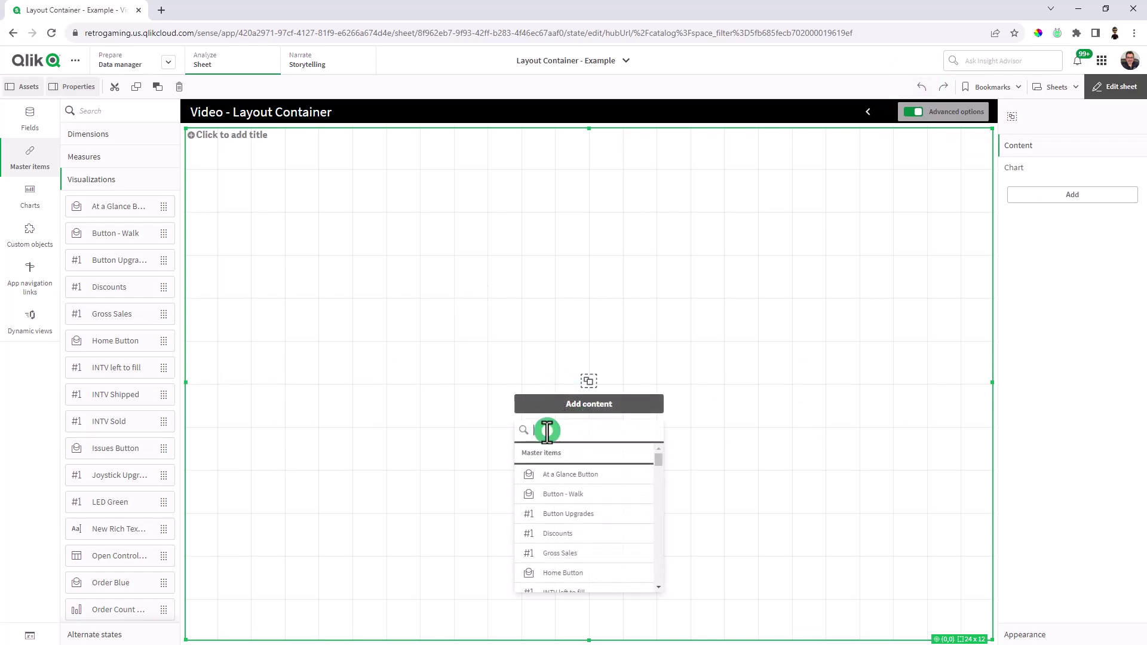
{"action": "type", "text": "gross"}
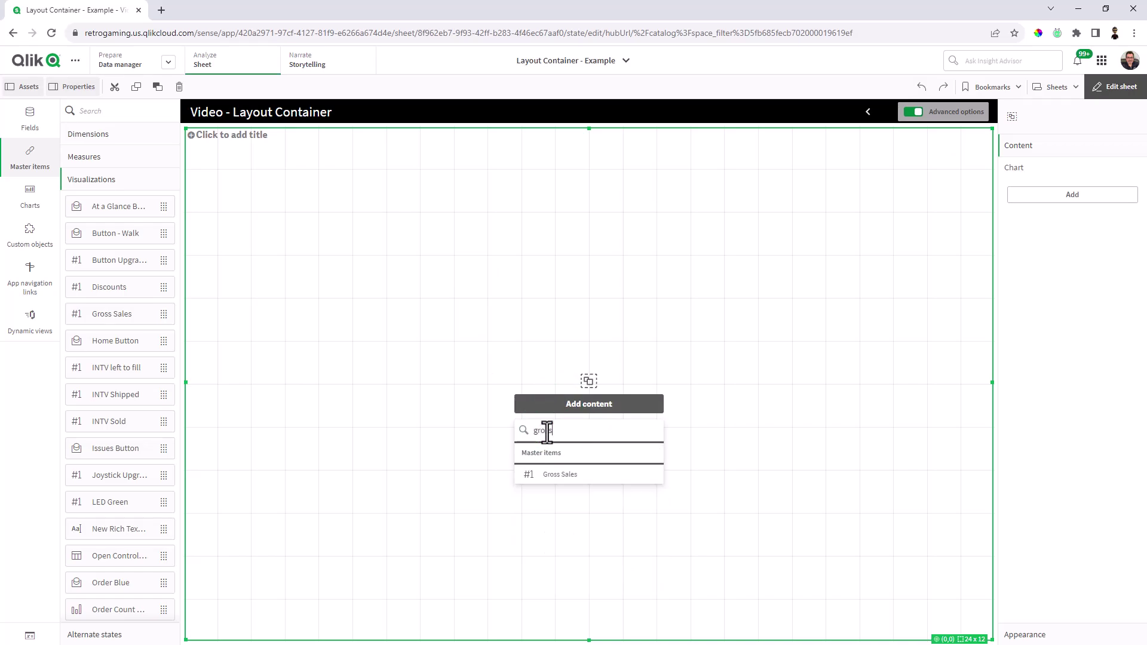
{"action": "left_click", "coordinate": [564, 475]}
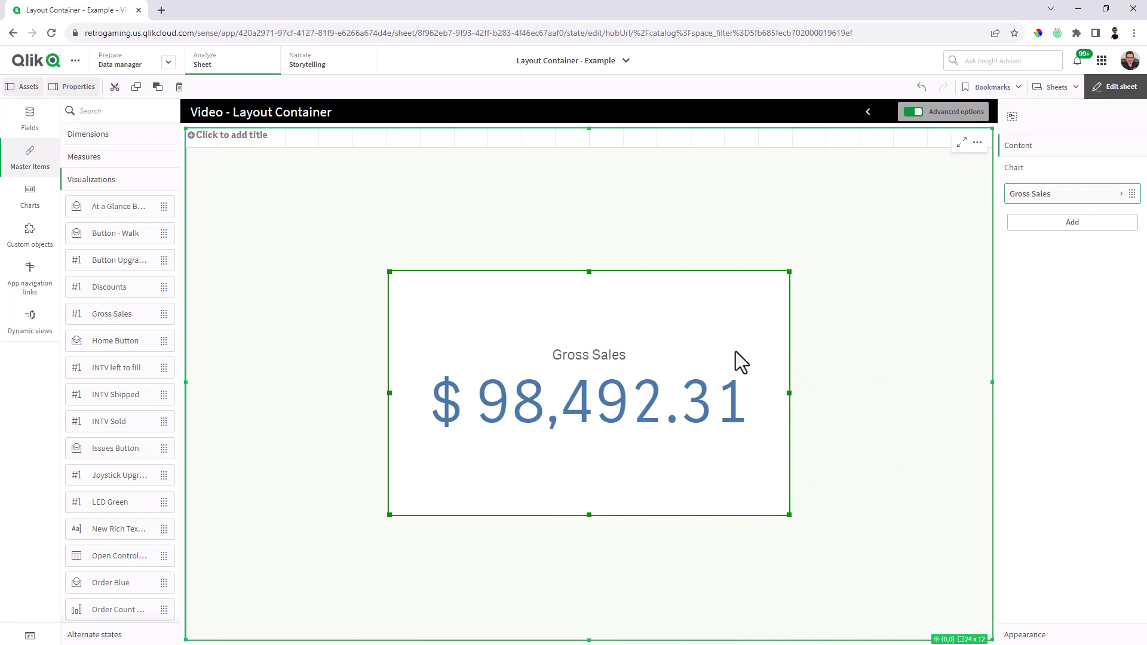
{"action": "left_click_drag", "start_coordinate": [691, 412], "coordinate": [524, 361]}
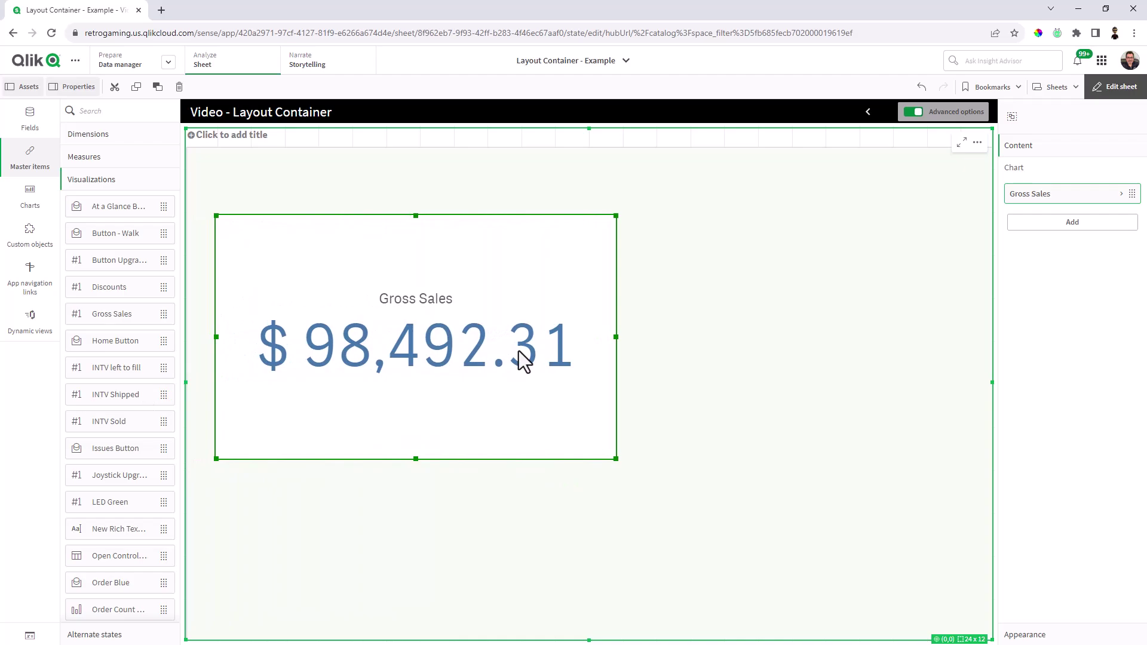
Turn on keeping charts within bounds for the layout container and shift the Gross Sales chart slightly up and right
{"action": "left_click", "coordinate": [1055, 635]}
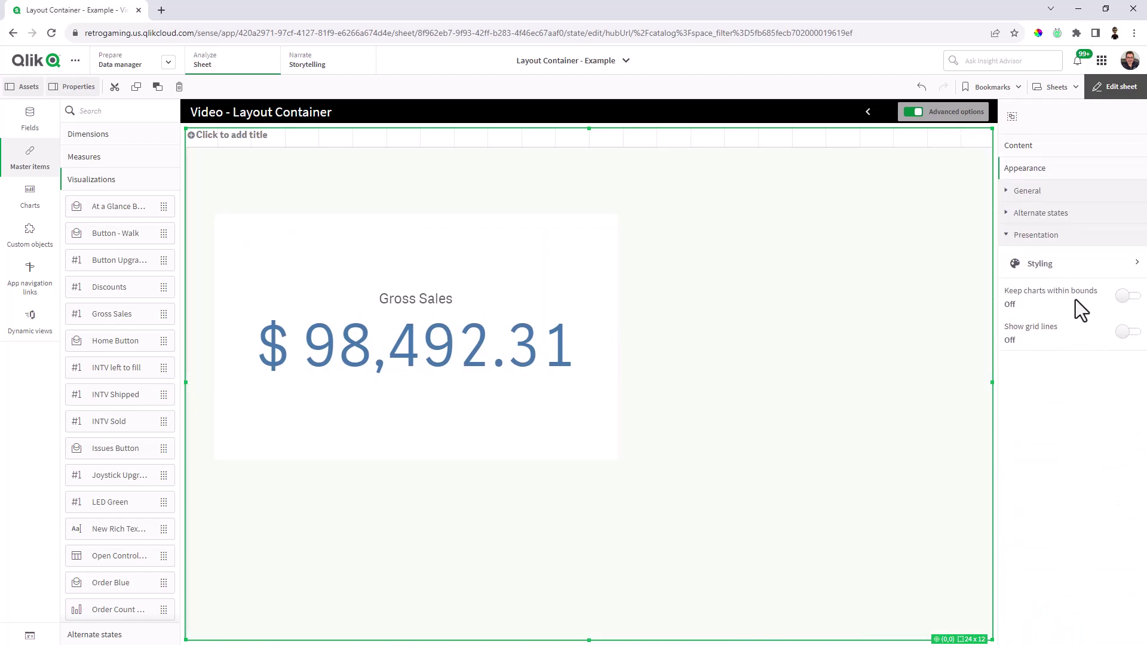
{"action": "left_click", "coordinate": [1123, 296]}
{"action": "left_click", "coordinate": [382, 412]}
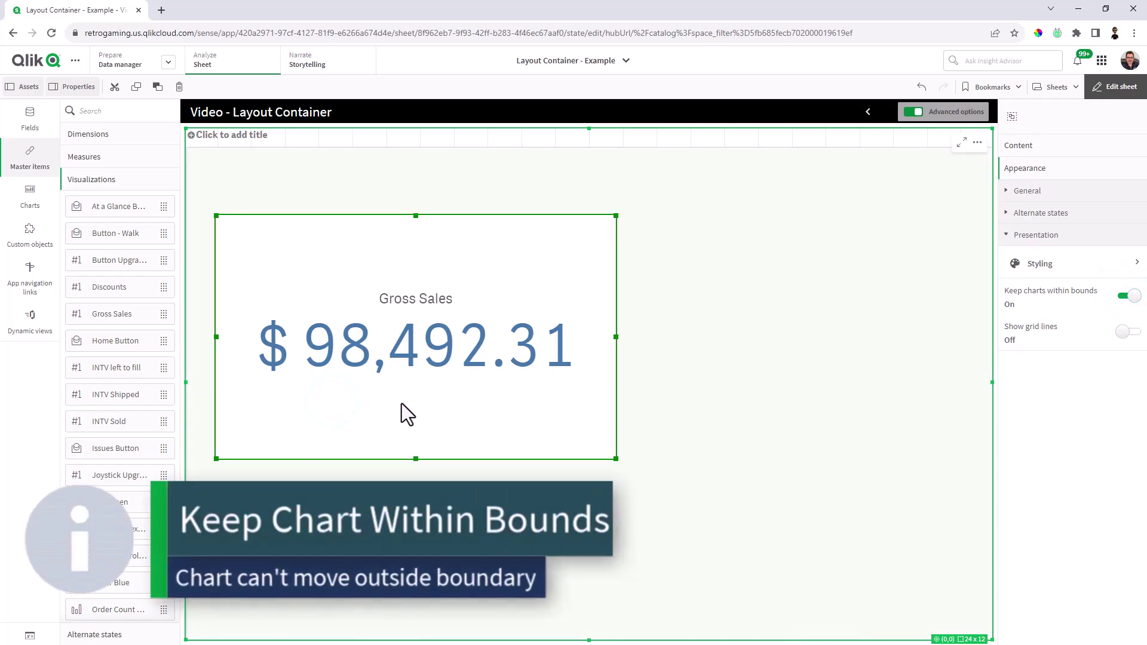
{"action": "left_click_drag", "start_coordinate": [507, 414], "coordinate": [539, 394]}
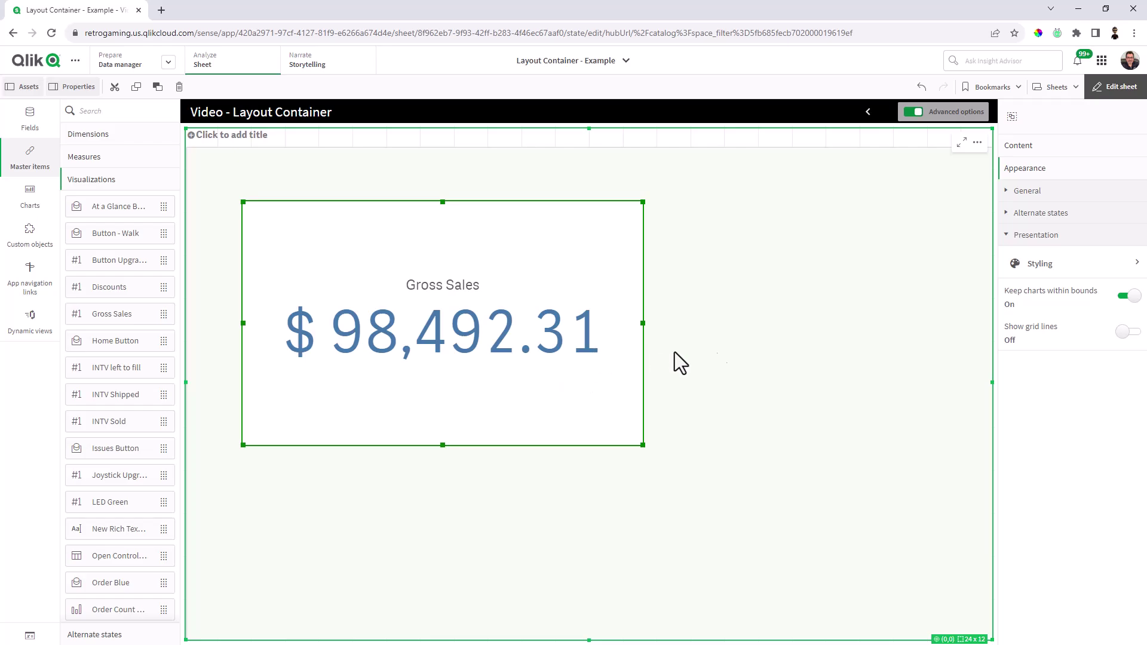
Show the container's grid lines and reposition the Gross Sales chart, switching snapping to the grid on and back off
{"action": "left_click", "coordinate": [1127, 331]}
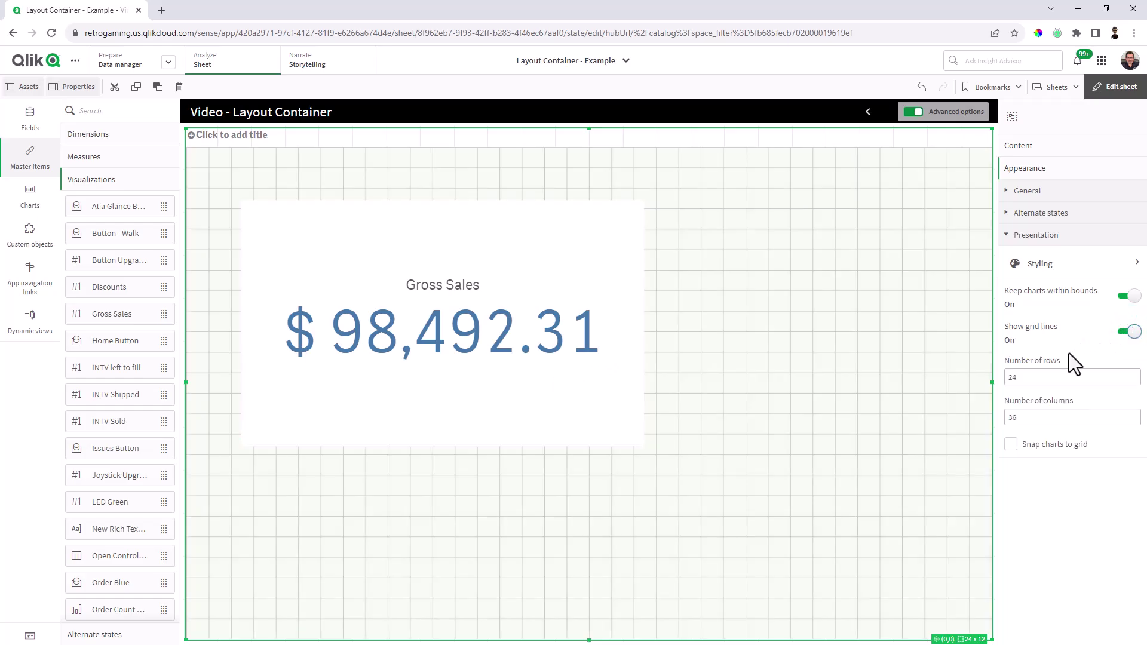
{"action": "left_click_drag", "start_coordinate": [582, 407], "coordinate": [634, 407]}
{"action": "left_click", "coordinate": [1011, 444]}
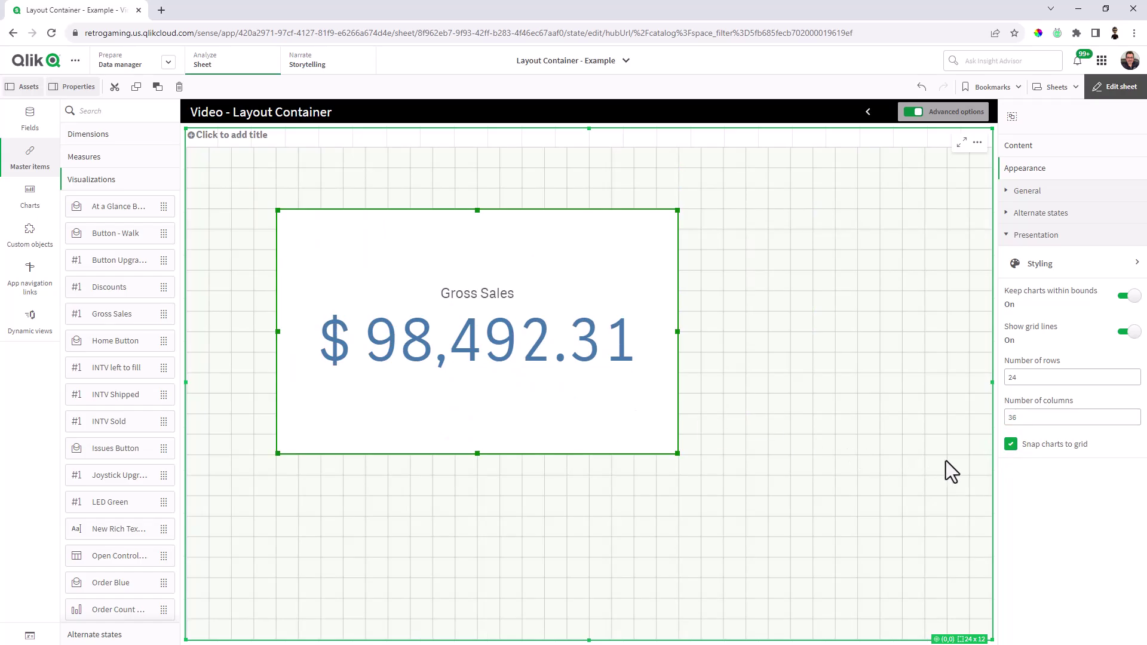
{"action": "left_click", "coordinate": [1011, 444]}
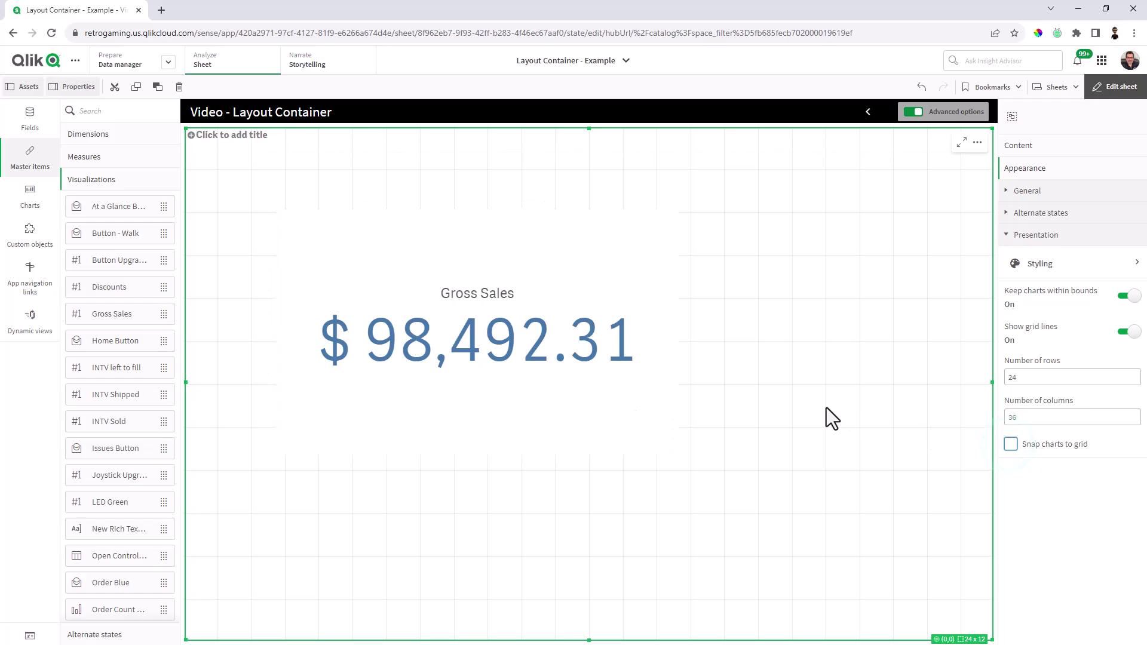
{"action": "left_click_drag", "start_coordinate": [602, 376], "coordinate": [496, 382]}
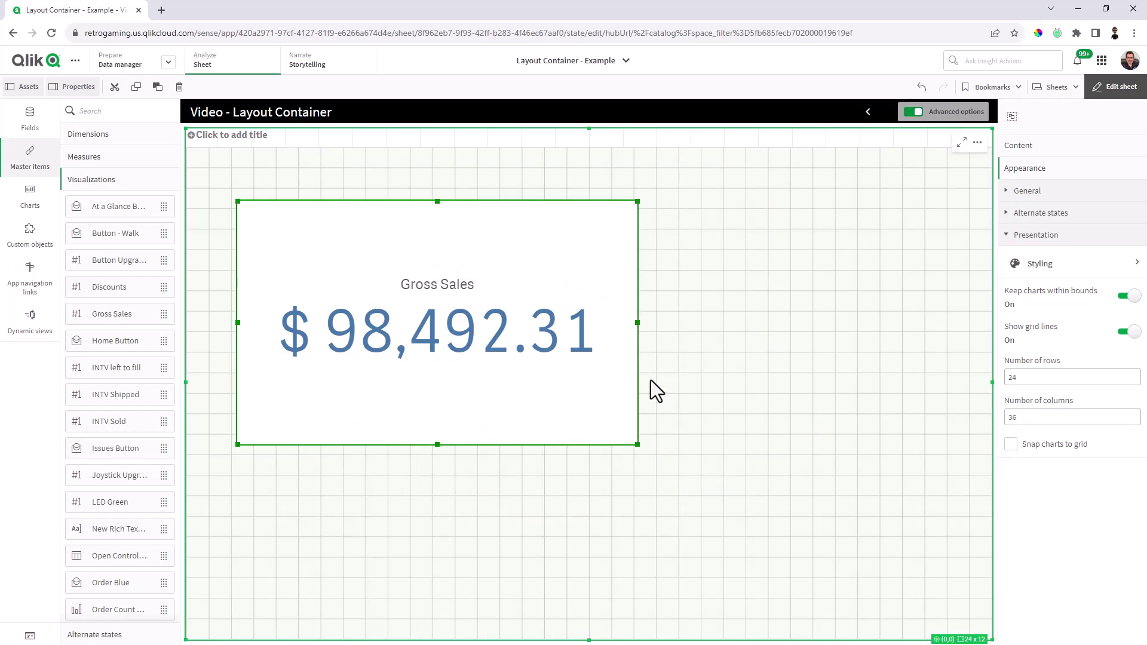
Set the layout container's background to the single color black (#000000) and nudge the Gross Sales chart slightly up and right
{"action": "left_click", "coordinate": [1018, 269]}
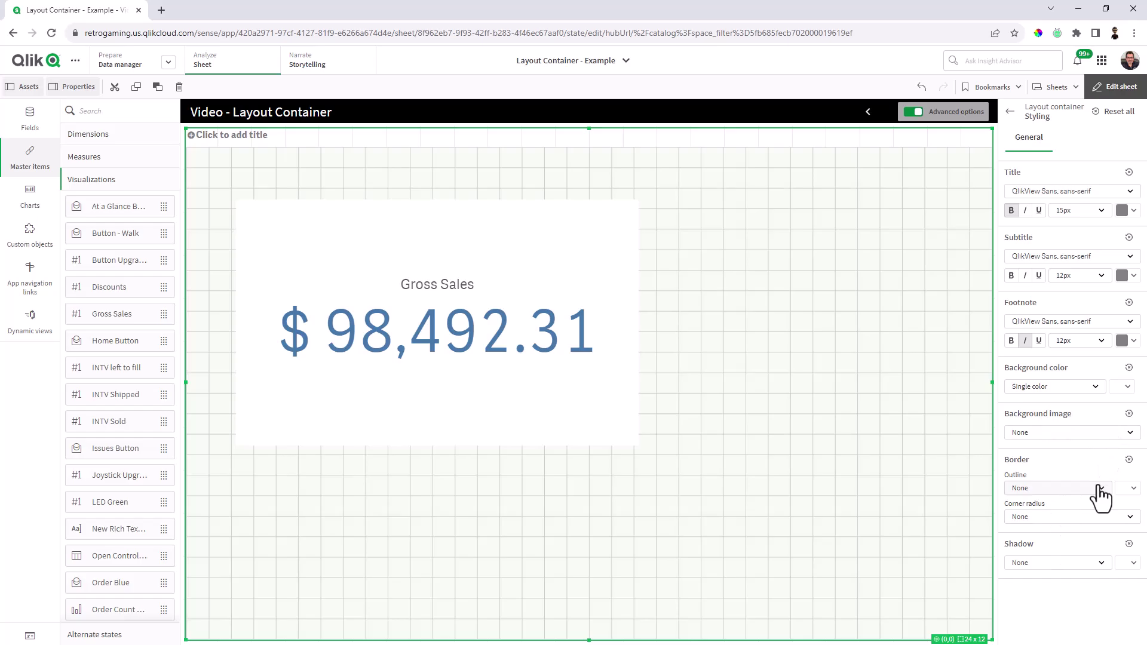
{"action": "left_click", "coordinate": [1127, 386]}
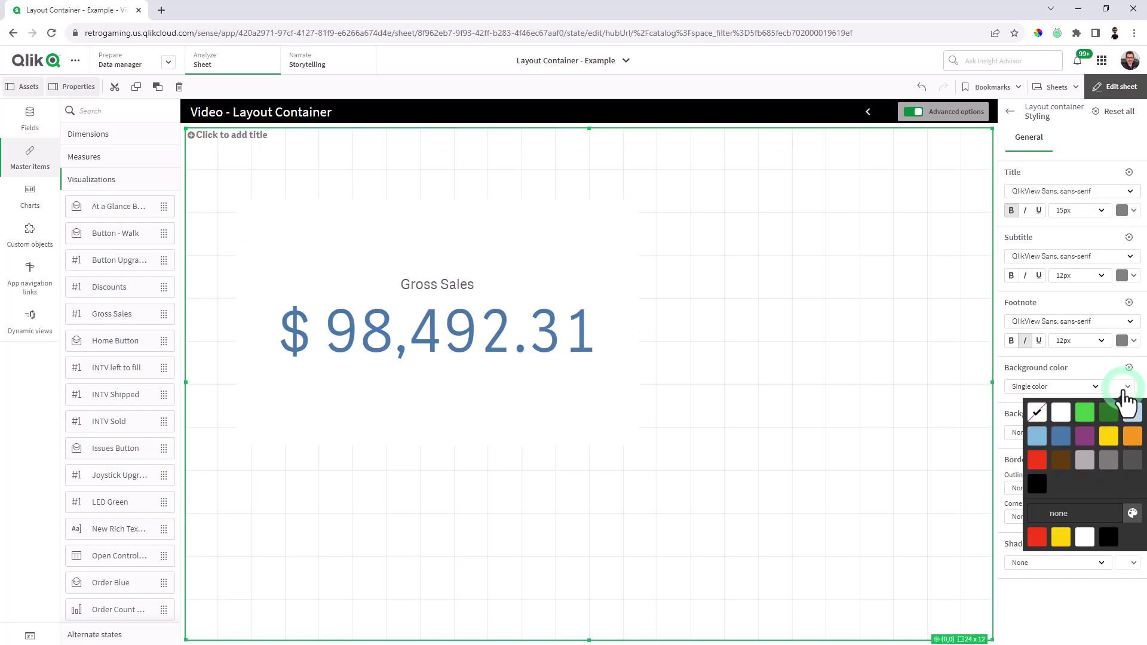
{"action": "left_click", "coordinate": [1040, 487]}
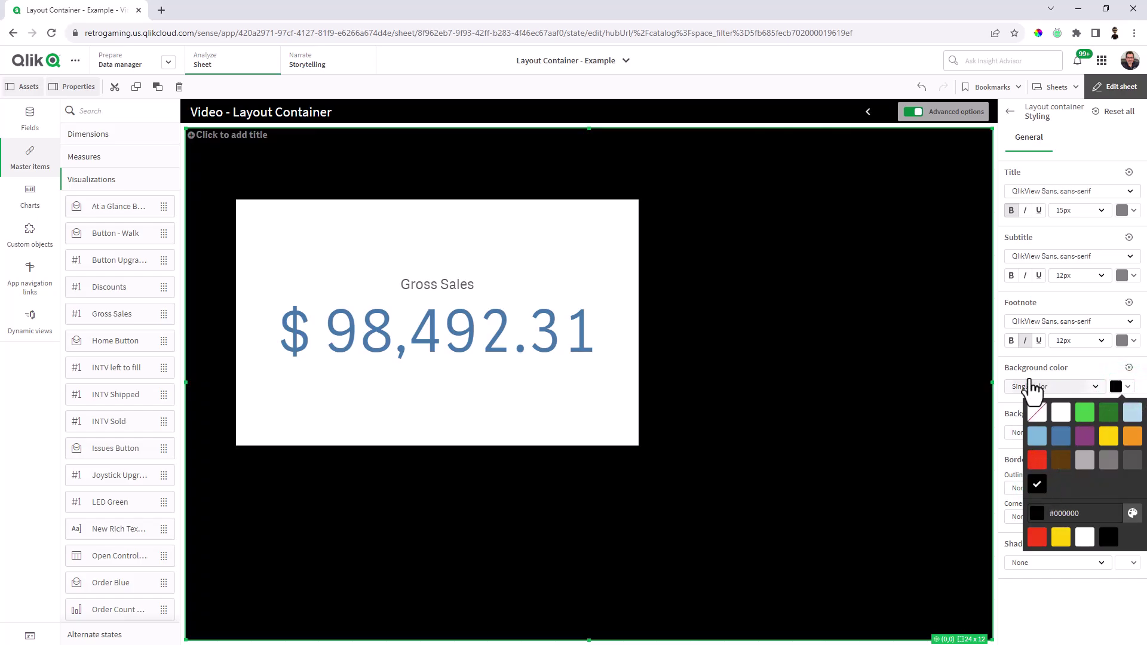
{"action": "left_click", "coordinate": [622, 368]}
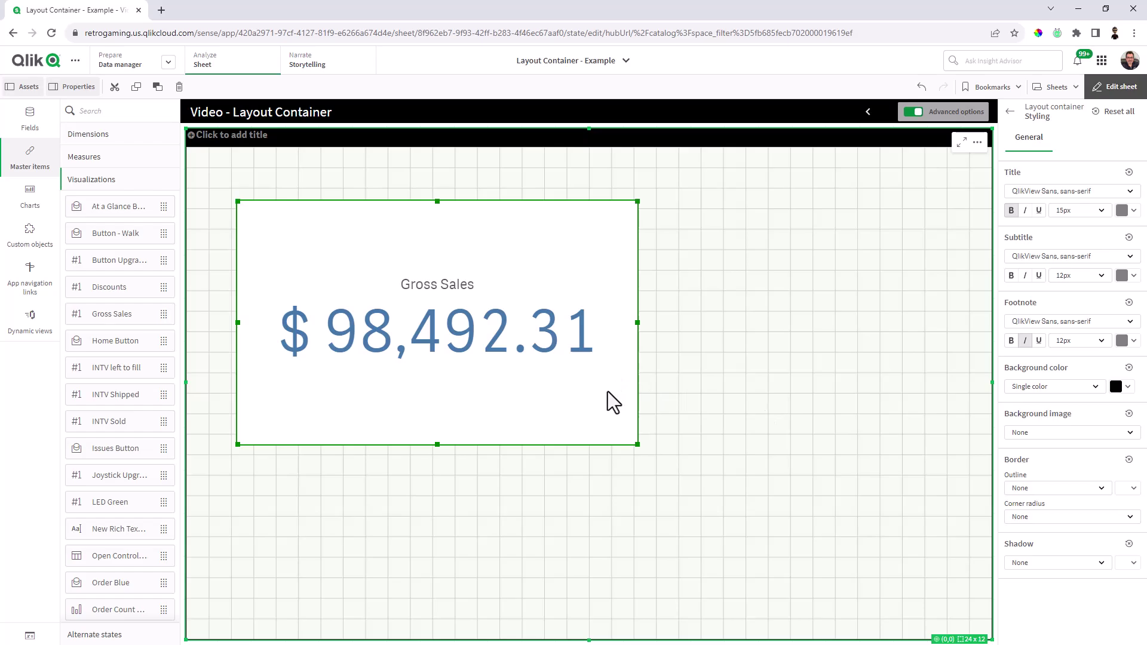
{"action": "mouse_move", "coordinate": [607, 393]}
{"action": "left_mouse_down"}
{"action": "mouse_move", "coordinate": [589, 404]}
{"action": "mouse_move", "coordinate": [604, 380]}
{"action": "left_mouse_up"}
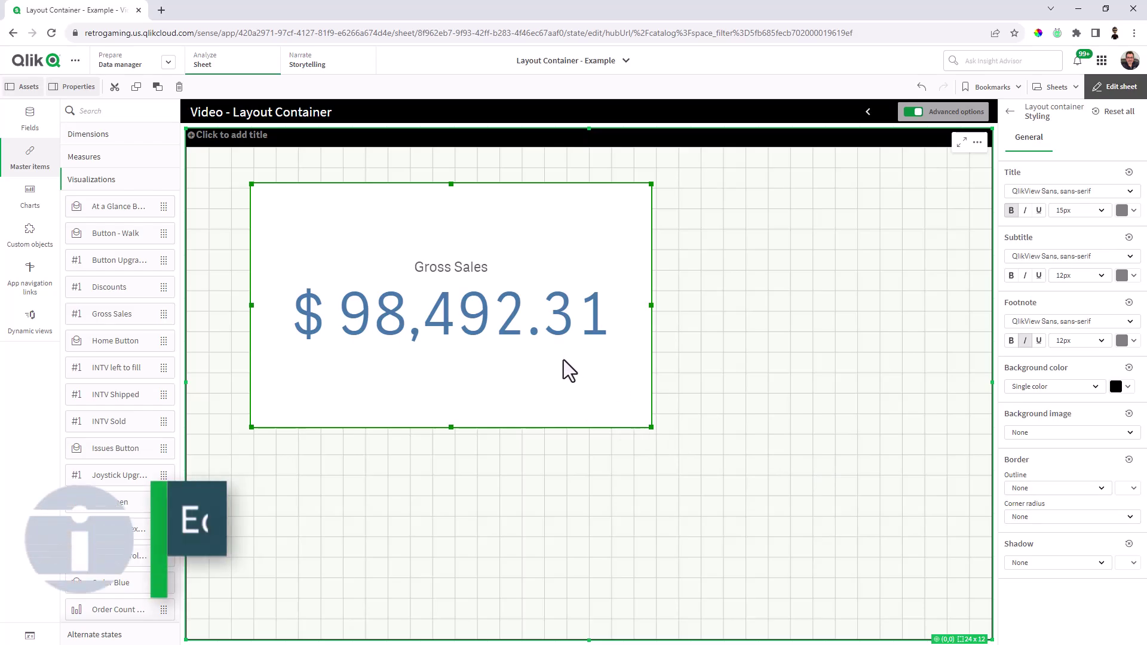
Unlink the Gross Sales chart from its master item and open the chart's own properties for editing
{"action": "right_click", "coordinate": [536, 326]}
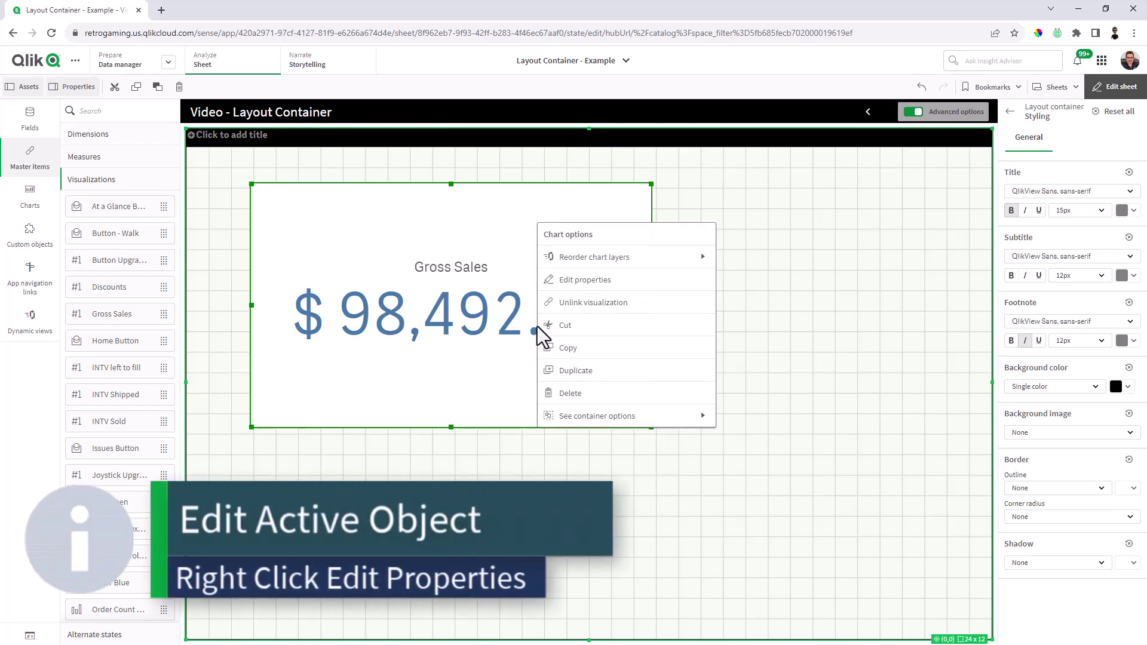
{"action": "left_click", "coordinate": [577, 281]}
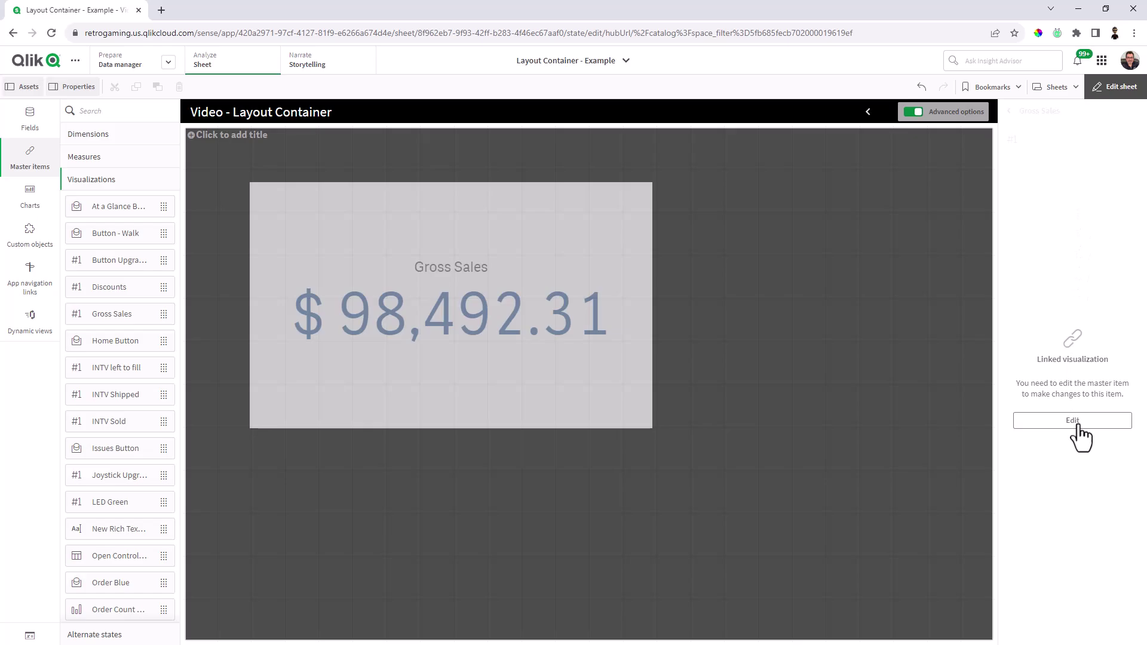
{"action": "right_click", "coordinate": [524, 276]}
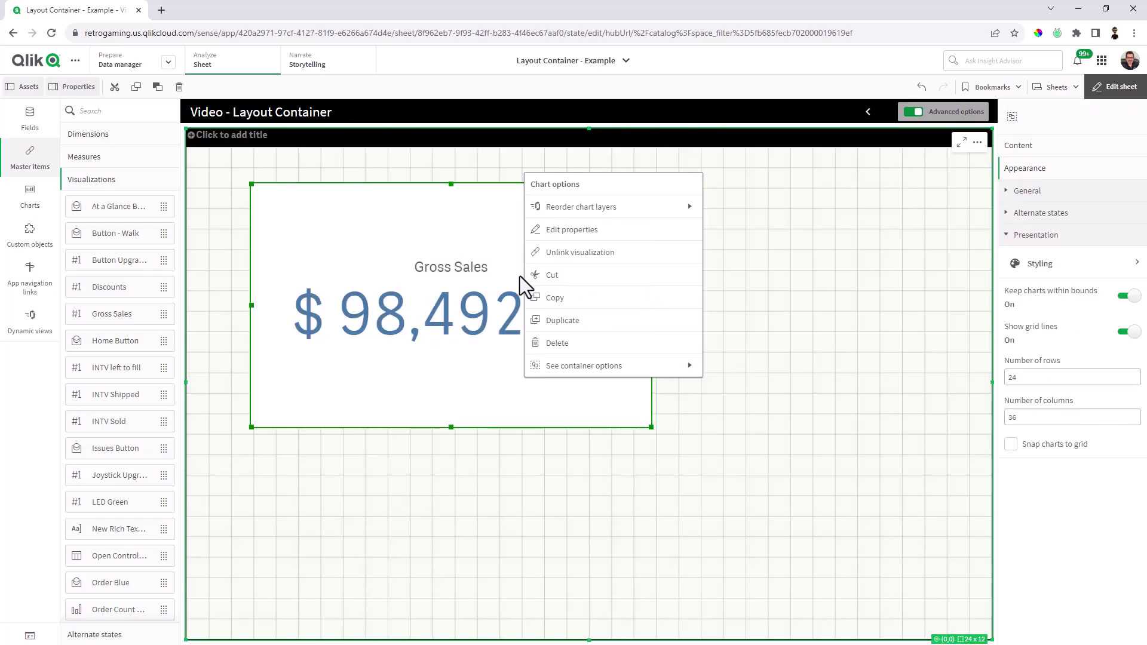
{"action": "left_click", "coordinate": [541, 255]}
{"action": "left_click", "coordinate": [702, 370]}
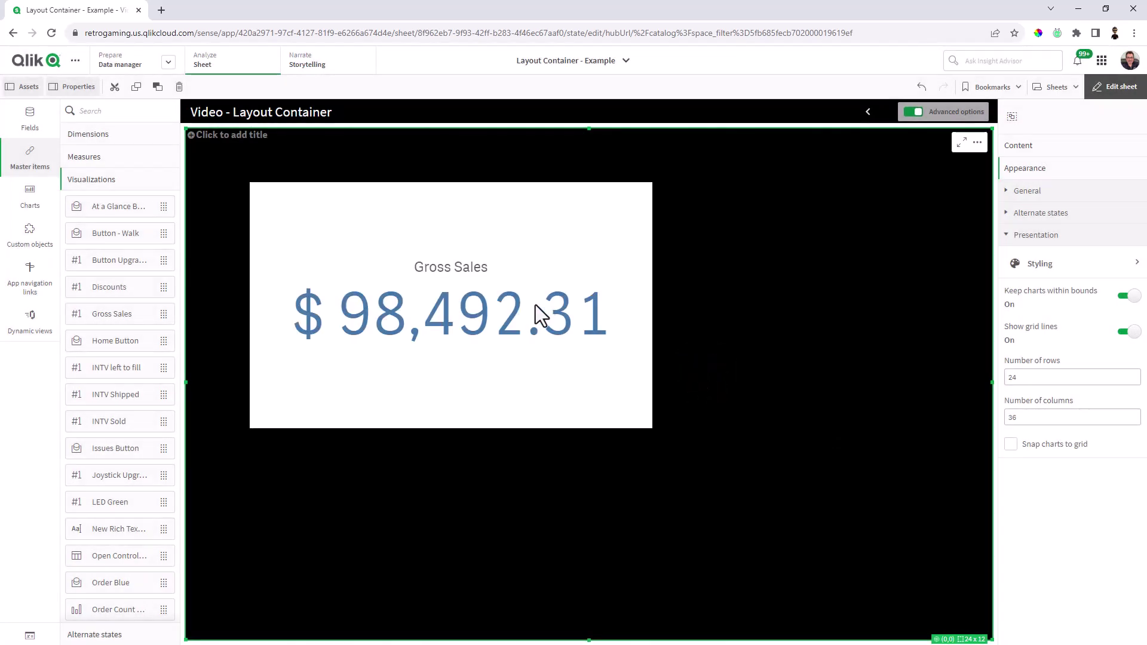
{"action": "right_click", "coordinate": [535, 304]}
{"action": "left_click", "coordinate": [558, 256]}
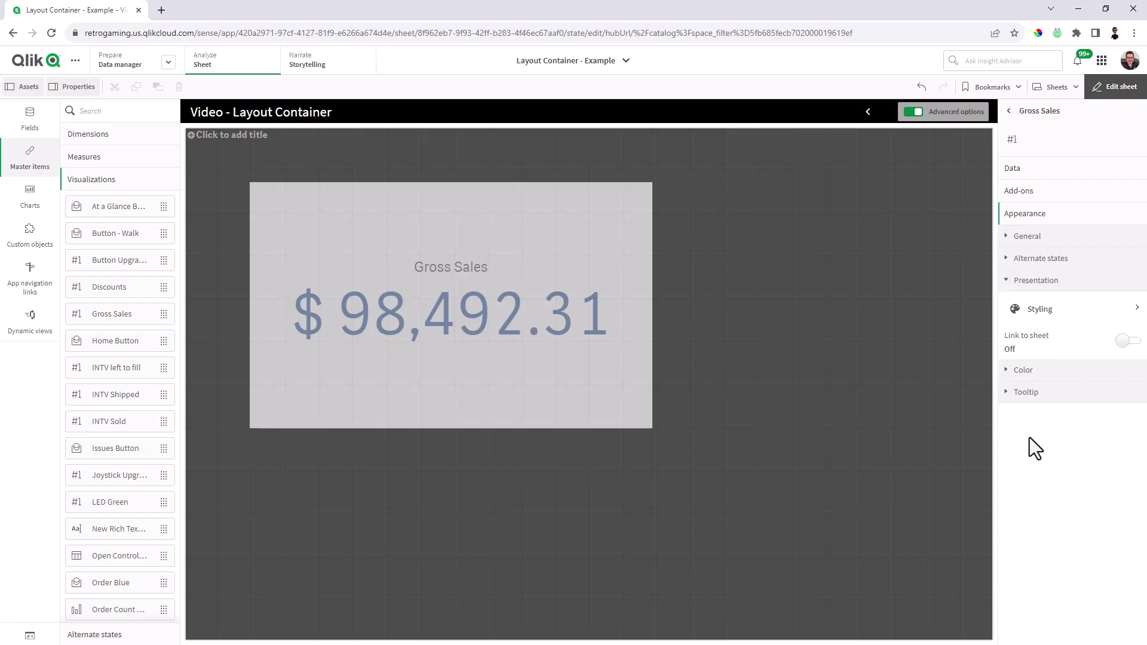
Give the layout container a 10px red (#f93f17) outline with an 18px corner radius
{"action": "left_click", "coordinate": [816, 393]}
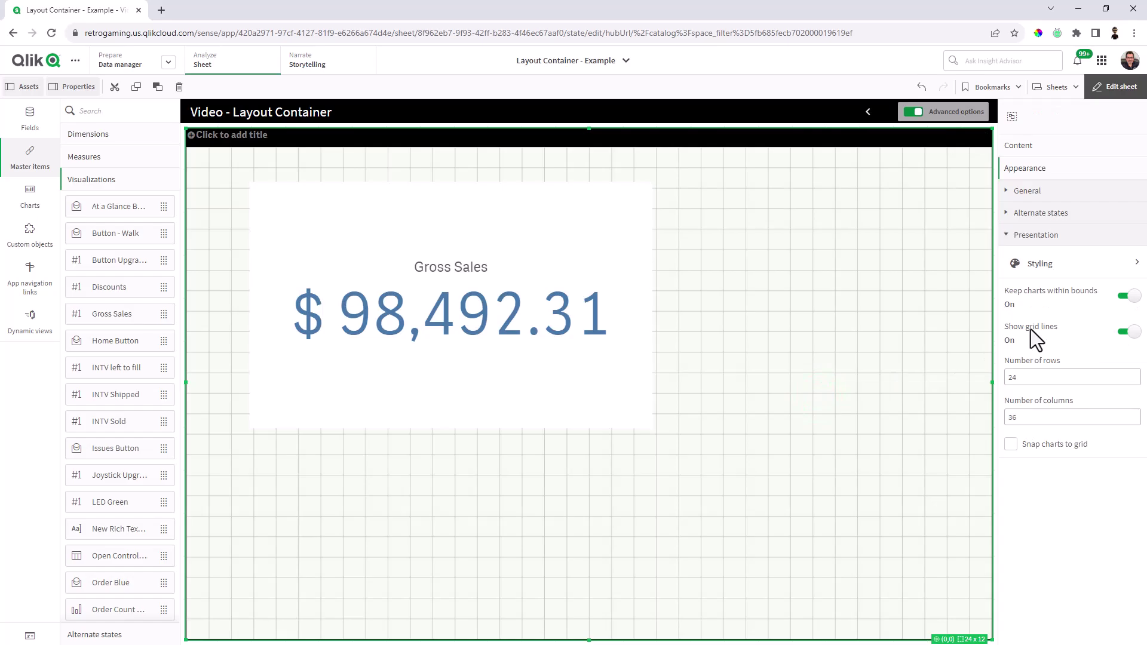
{"action": "left_click", "coordinate": [1047, 269]}
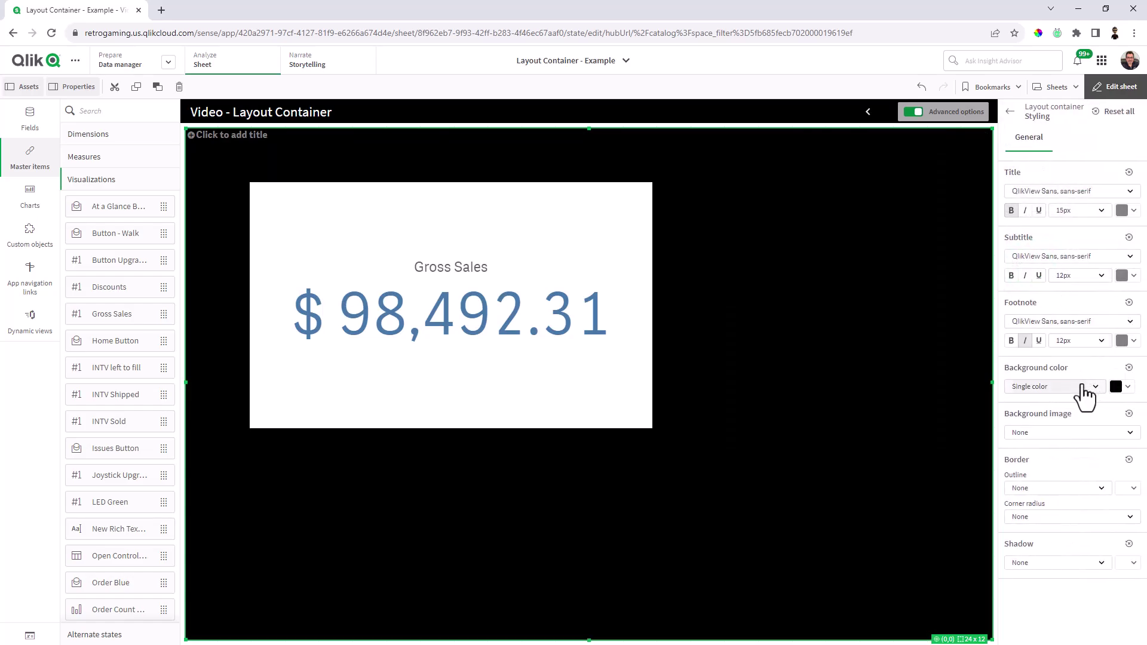
{"action": "left_click", "coordinate": [1100, 488]}
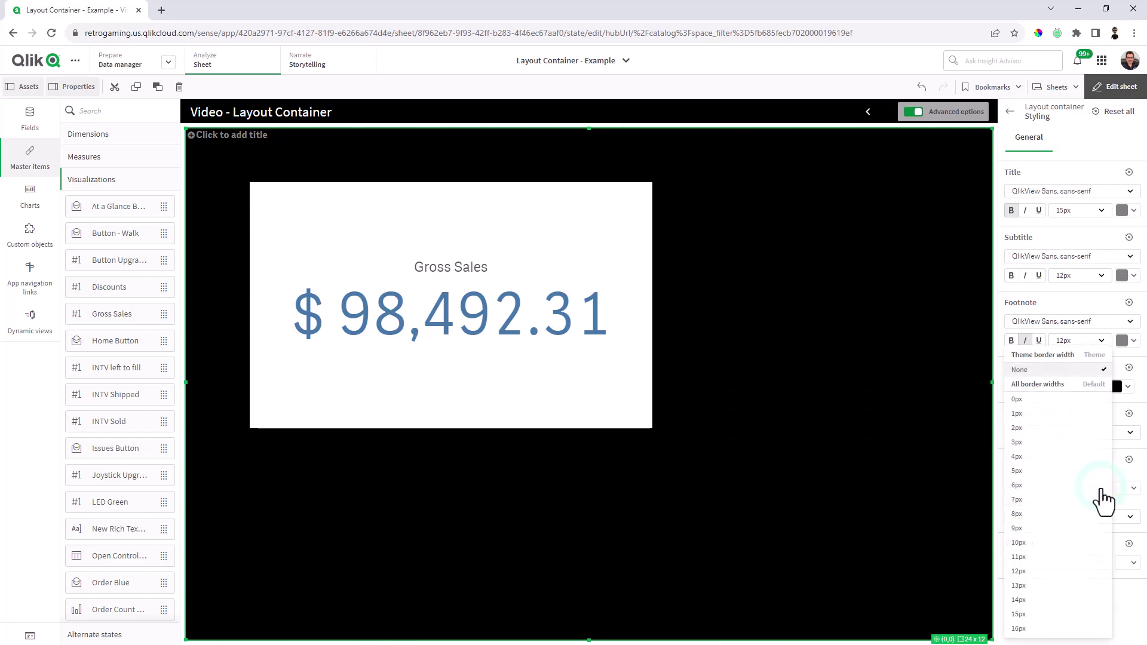
{"action": "left_click", "coordinate": [1031, 542]}
{"action": "left_click", "coordinate": [1131, 487]}
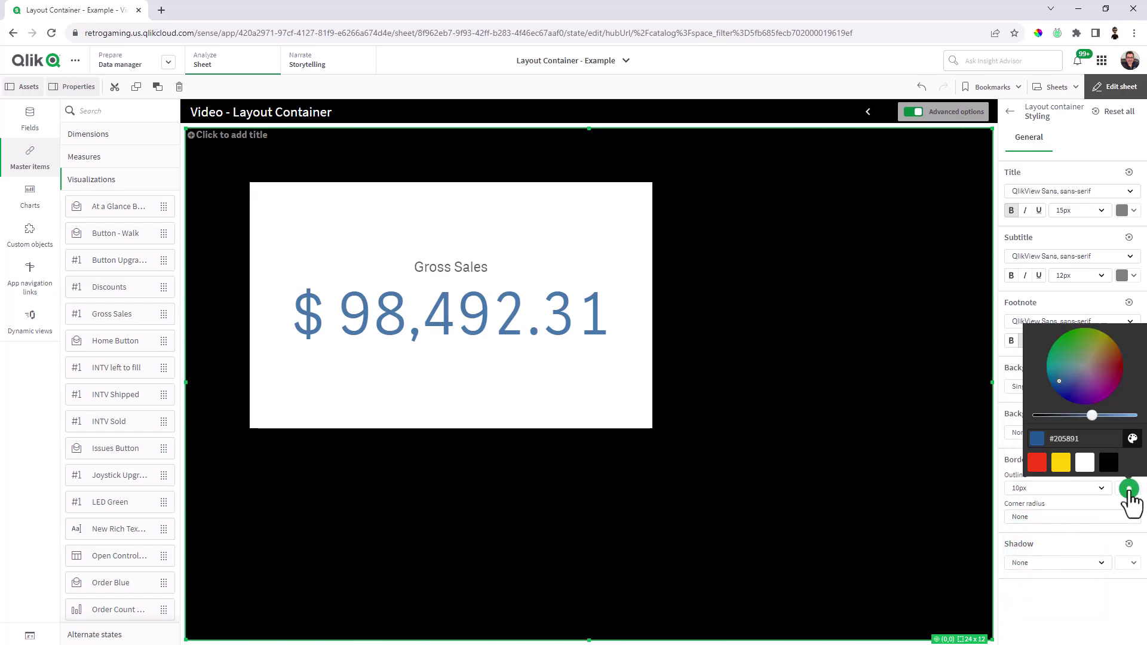
{"action": "left_click", "coordinate": [1045, 469]}
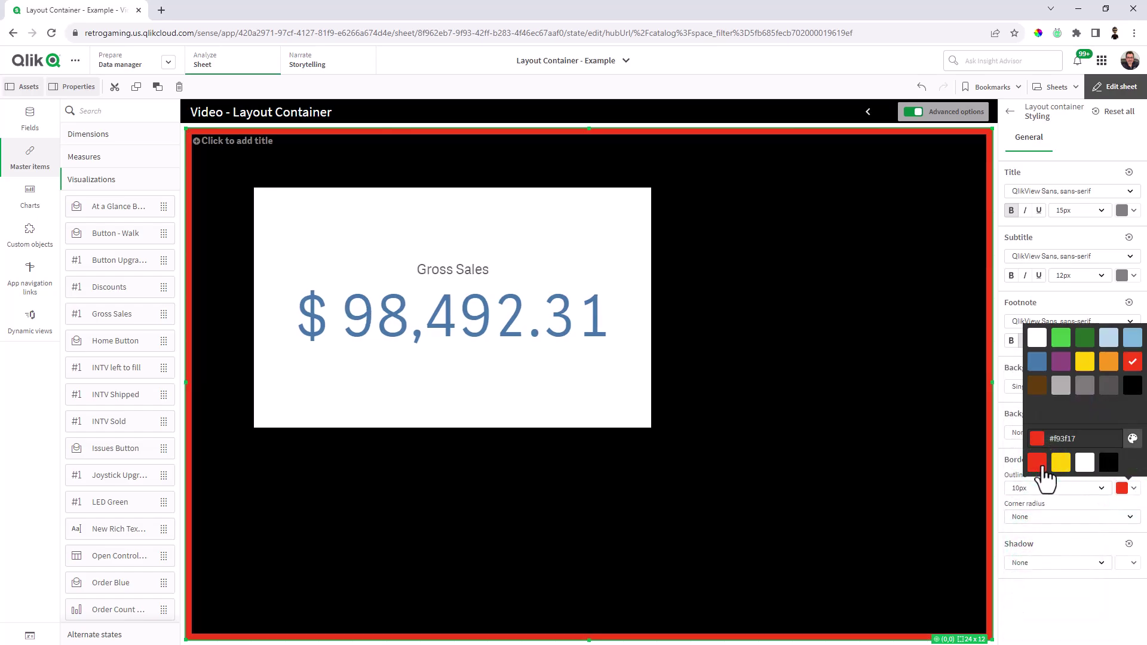
{"action": "left_click", "coordinate": [1046, 517]}
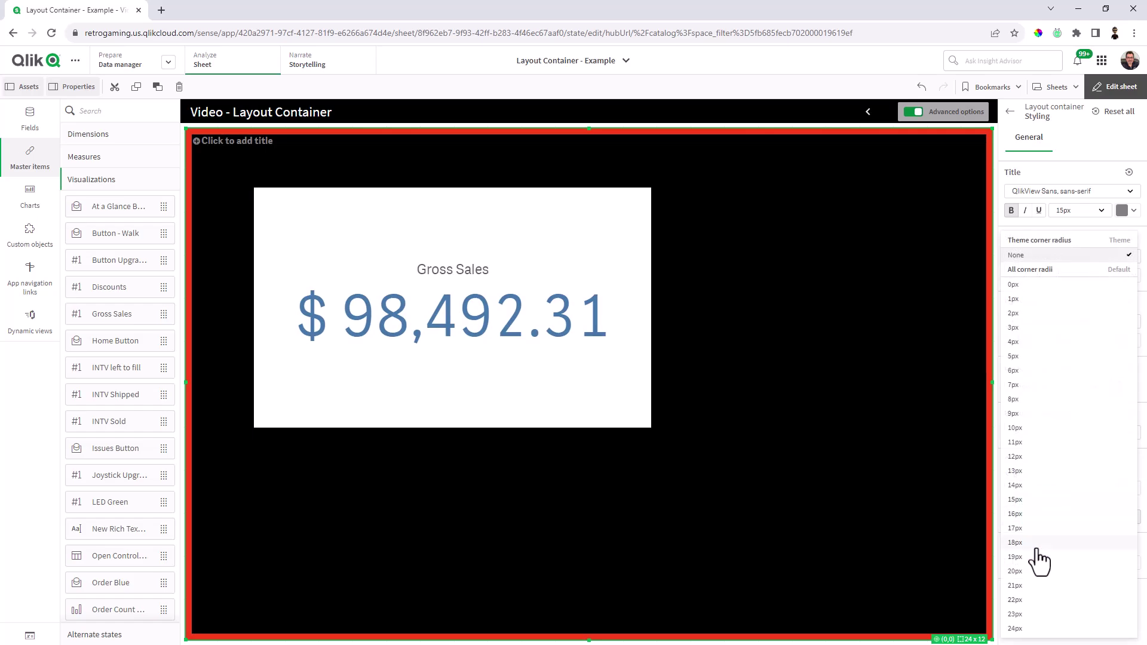
{"action": "left_click", "coordinate": [1038, 542]}
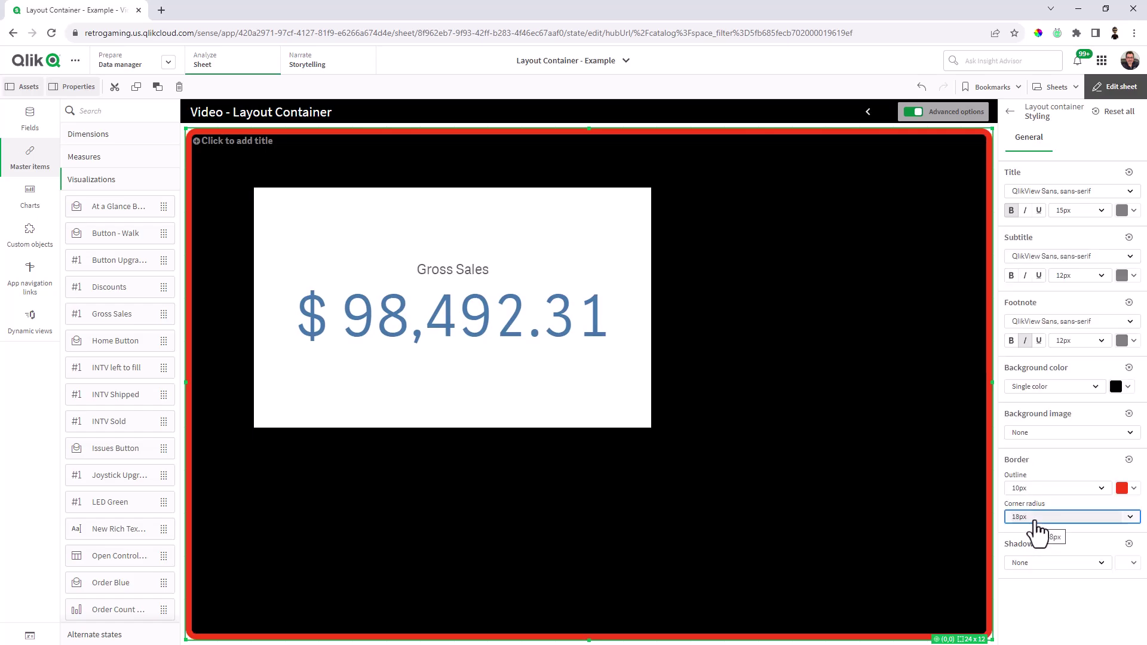
Add a Medium shadow in yellow (#ffcf02) to the layout container
{"action": "left_click", "coordinate": [1045, 563]}
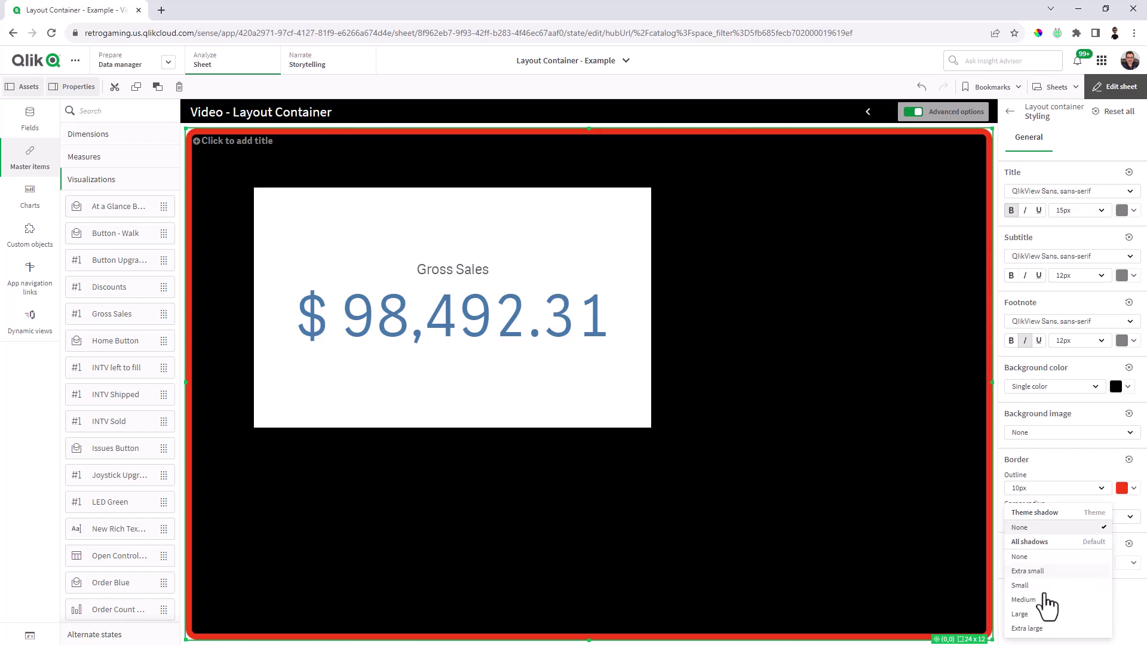
{"action": "left_click", "coordinate": [1045, 599]}
{"action": "left_click", "coordinate": [1126, 562]}
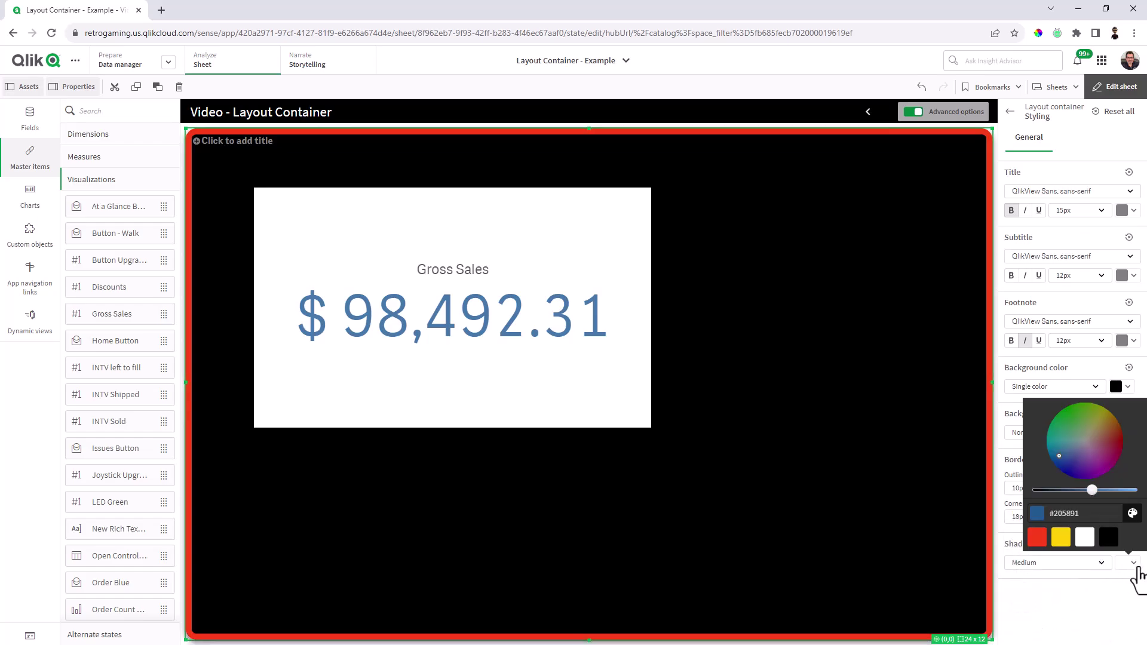
{"action": "left_click", "coordinate": [1060, 536]}
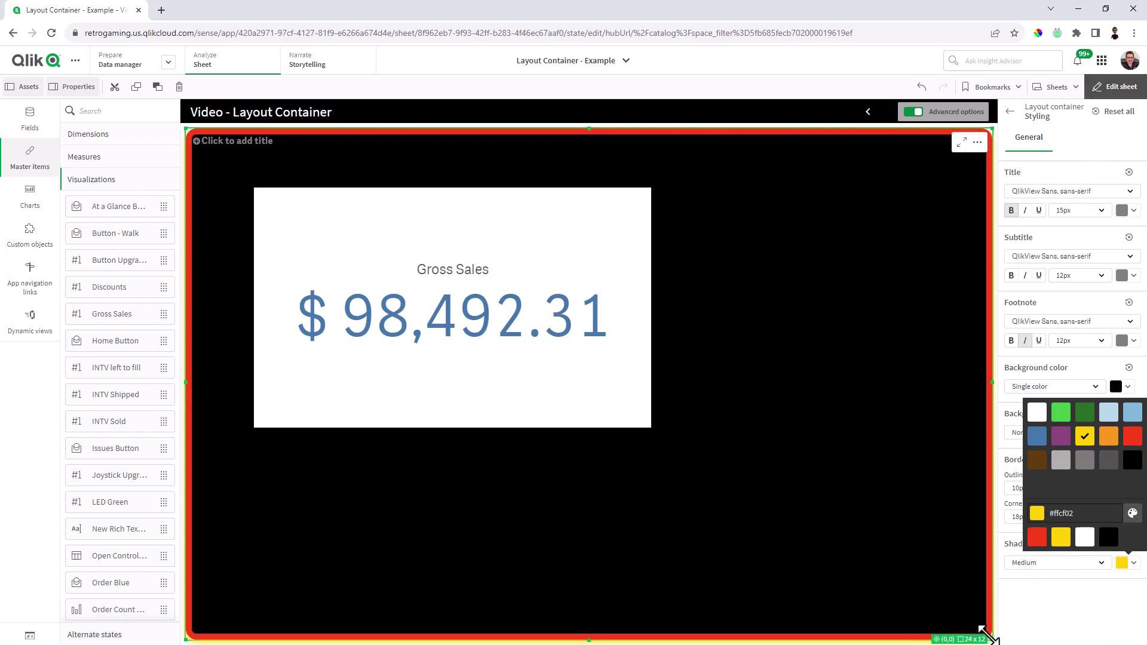
Shrink the layout container to 22 x 11 to preview its styling outside edit mode, and restore it to 24 x 12
{"action": "left_click_drag", "start_coordinate": [989, 638], "coordinate": [931, 601]}
{"action": "left_click", "coordinate": [1128, 93]}
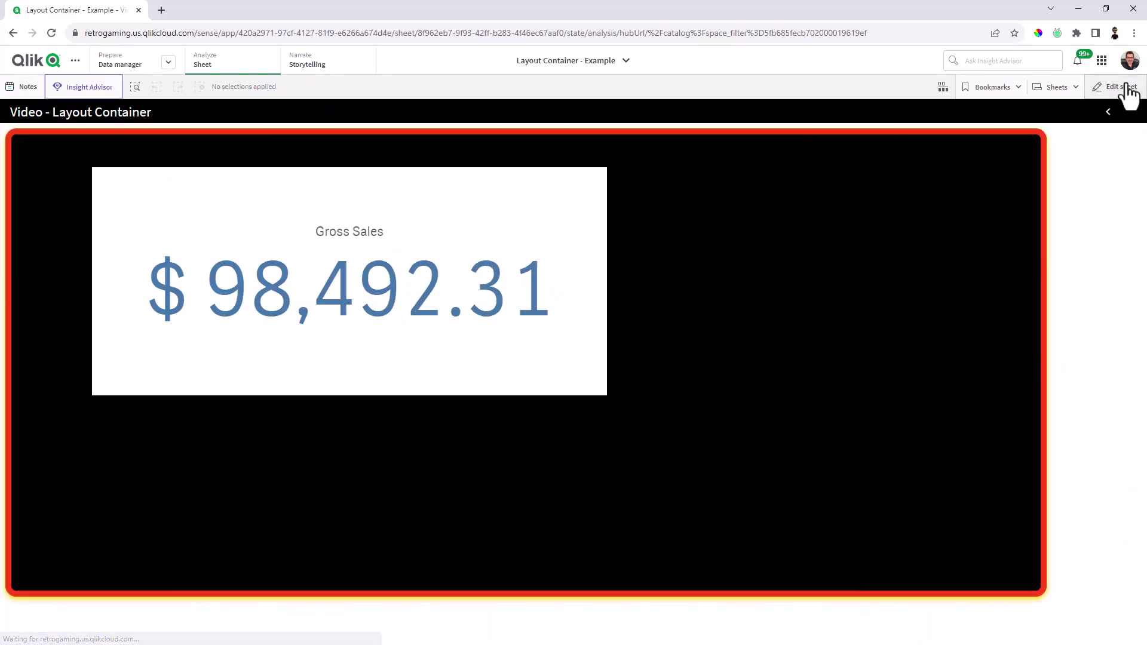
{"action": "left_click", "coordinate": [1126, 92]}
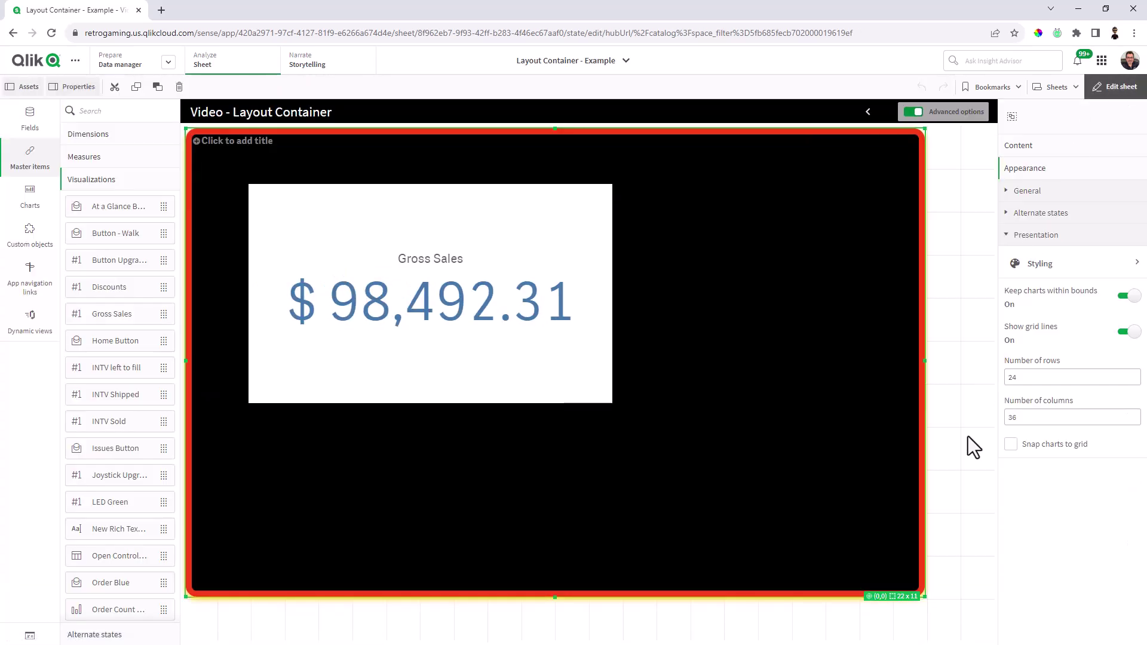
{"action": "left_click_drag", "start_coordinate": [926, 598], "coordinate": [990, 638]}
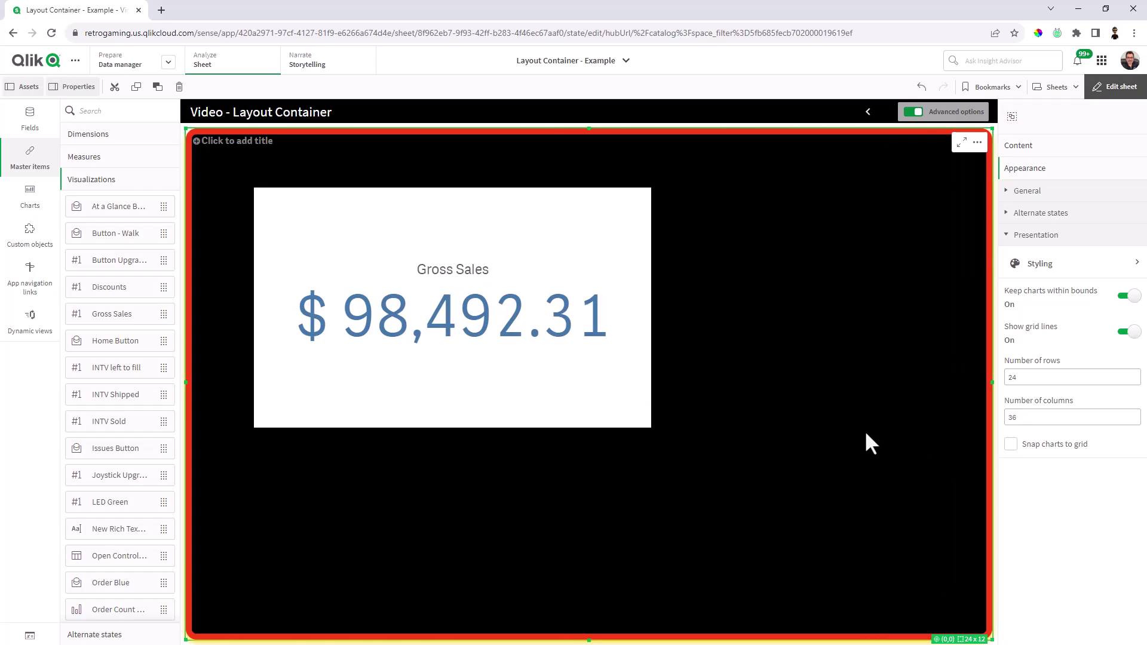
Open the Gross Sales chart's own styling and give it a Large white (#ffffff) shadow
{"action": "left_click", "coordinate": [618, 399]}
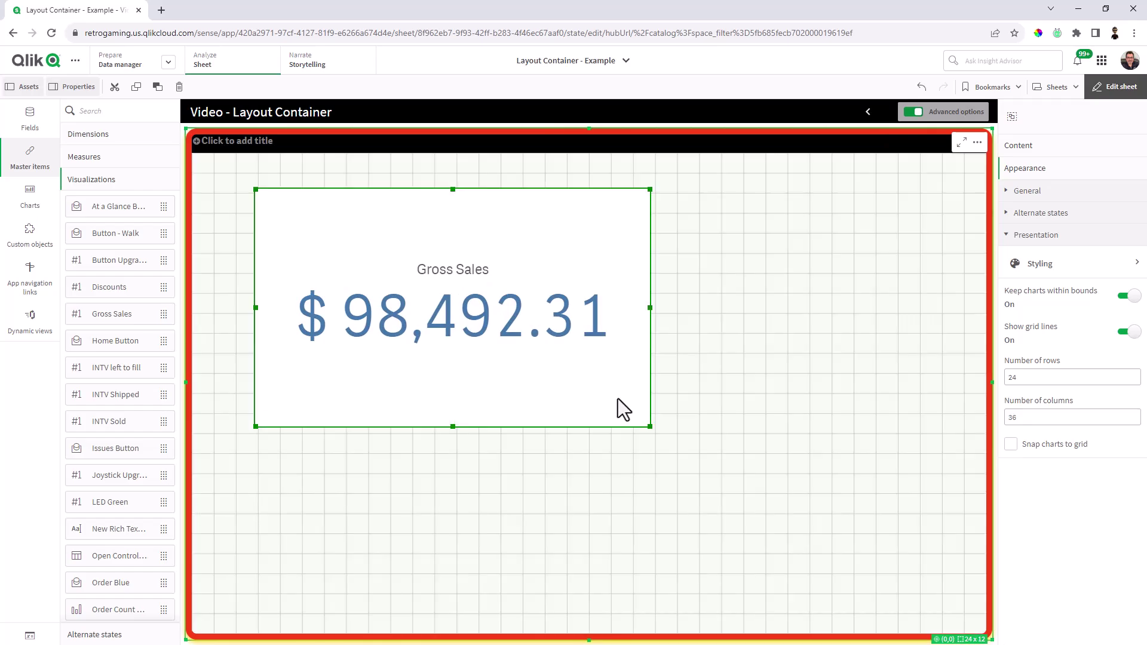
{"action": "right_click", "coordinate": [618, 399]}
{"action": "left_click", "coordinate": [642, 350]}
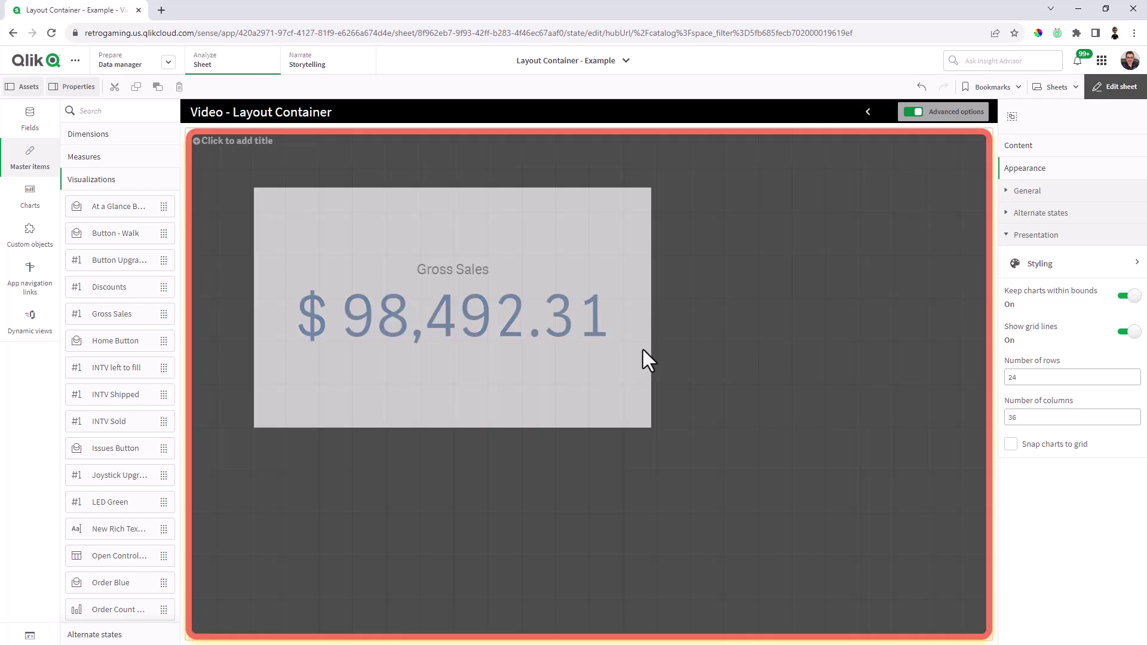
{"action": "left_click", "coordinate": [1032, 315]}
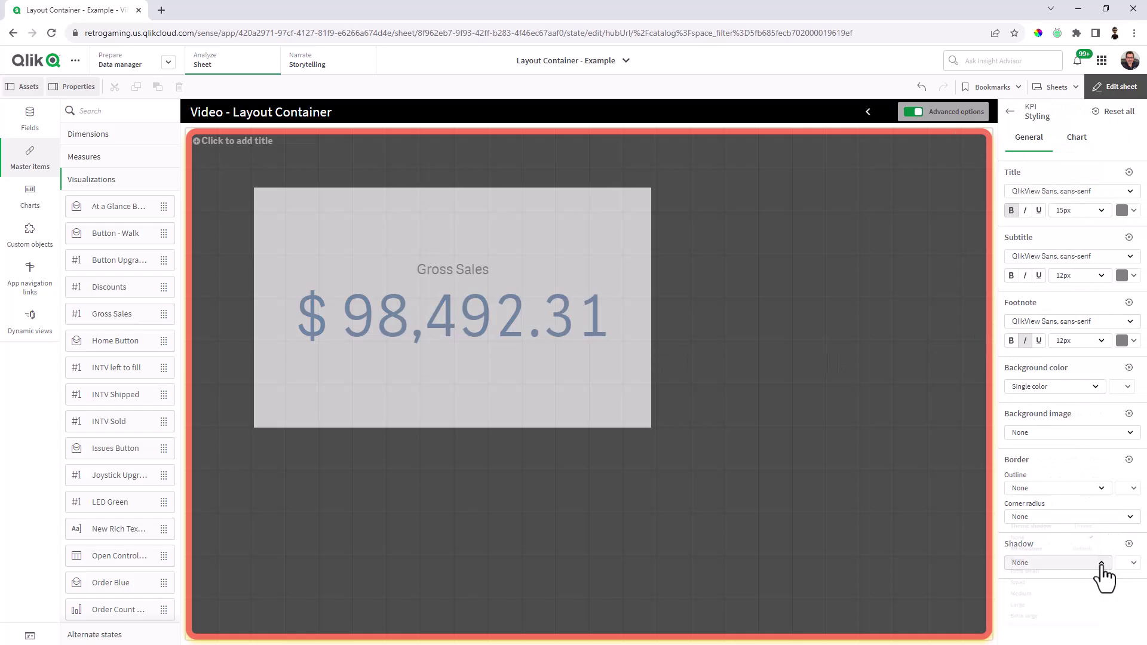
{"action": "left_click", "coordinate": [1053, 615]}
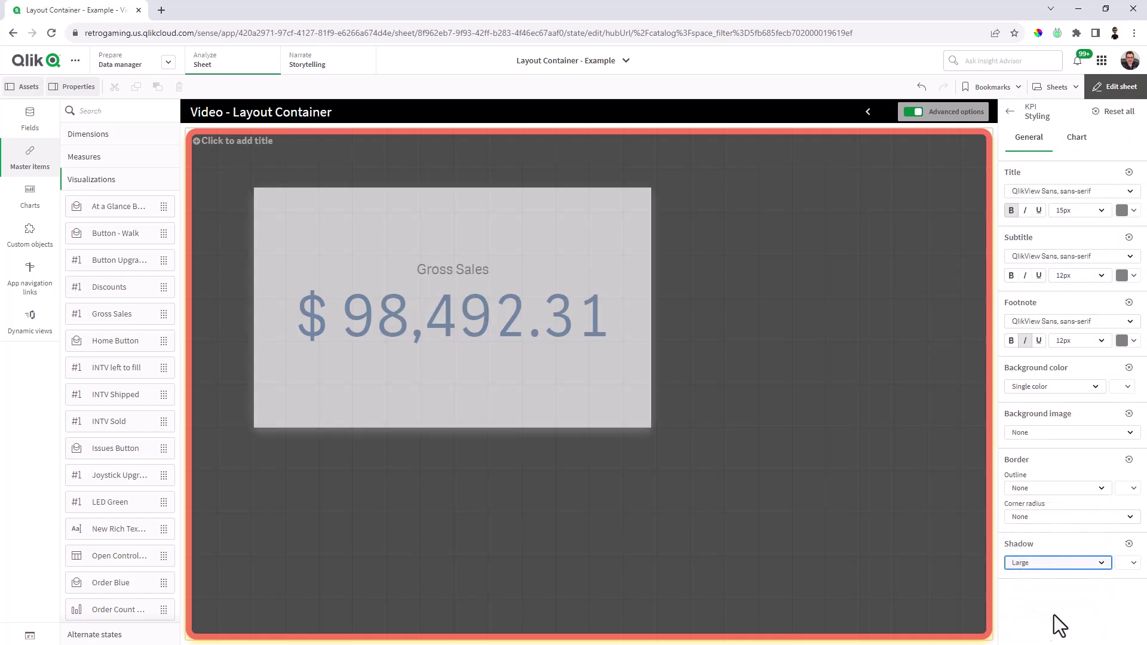
{"action": "left_click", "coordinate": [1133, 564]}
{"action": "left_click", "coordinate": [1084, 537]}
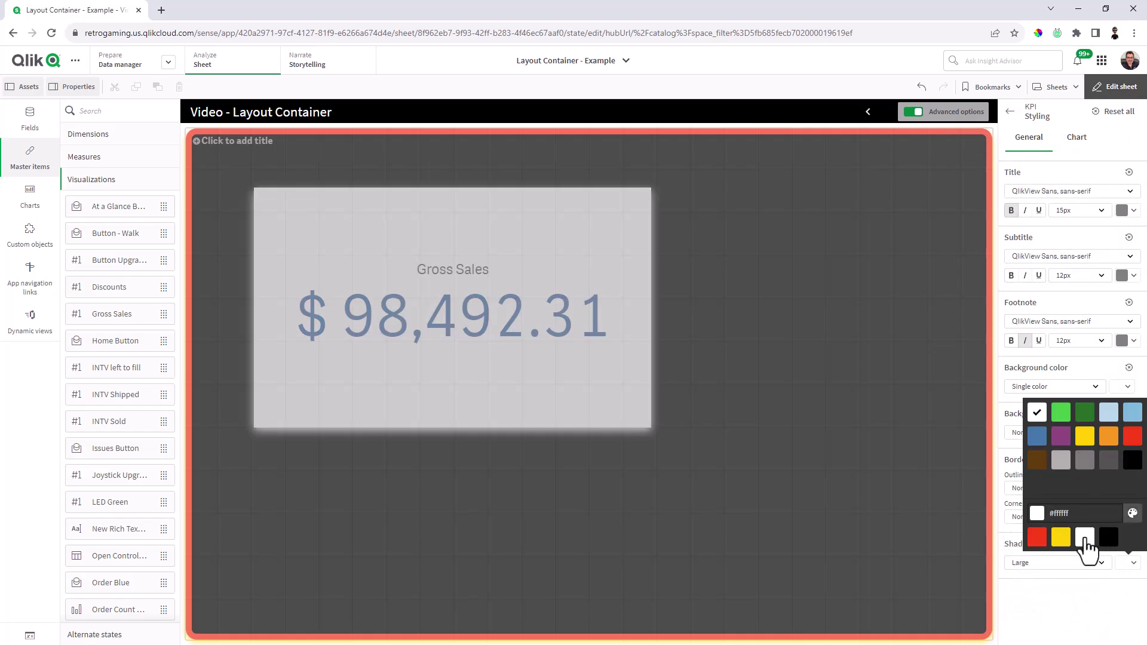
{"action": "left_click", "coordinate": [1012, 507]}
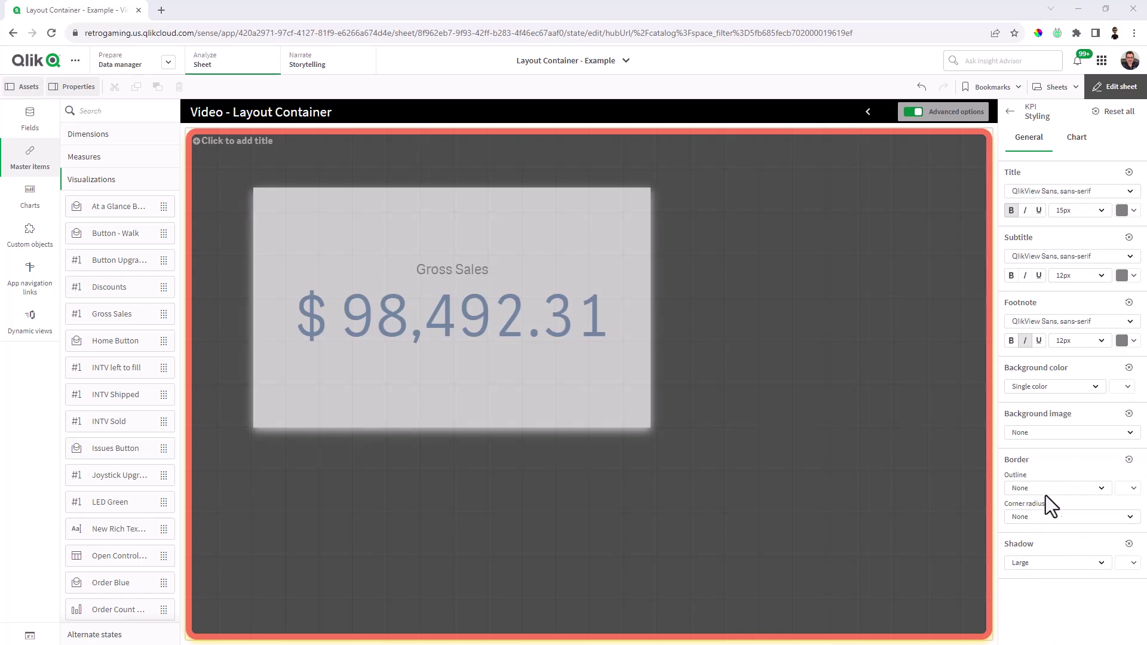
Give the Gross Sales chart an 8px blue (#4477aa) outline with a 10px corner radius and return to the container
{"action": "left_click", "coordinate": [1094, 488]}
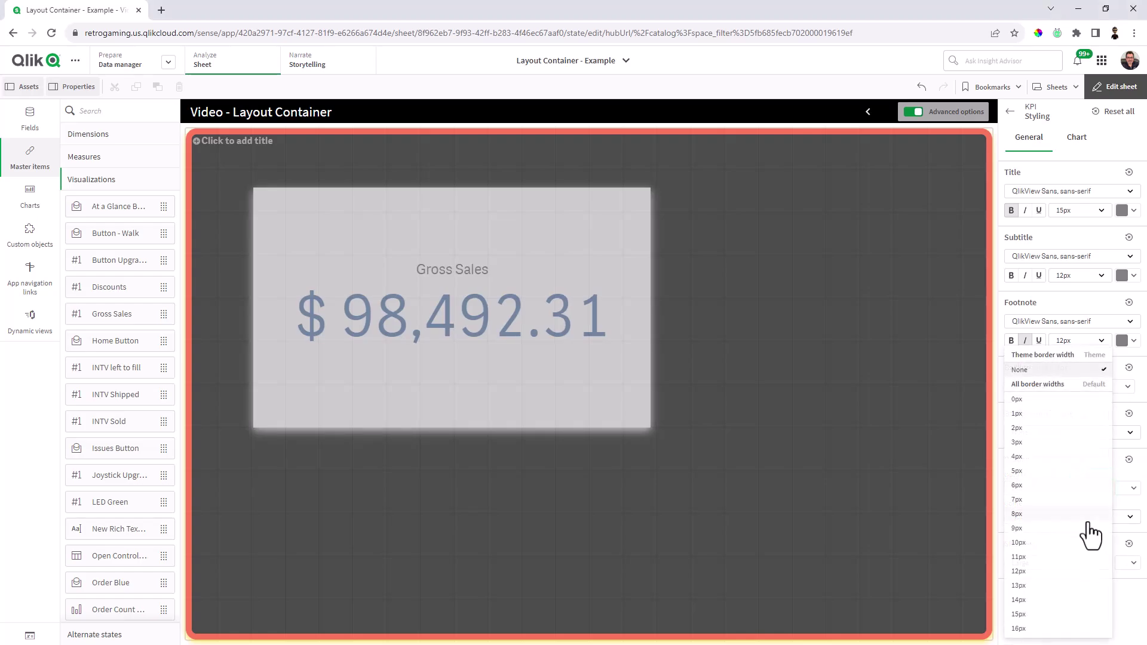
{"action": "left_click", "coordinate": [1086, 515]}
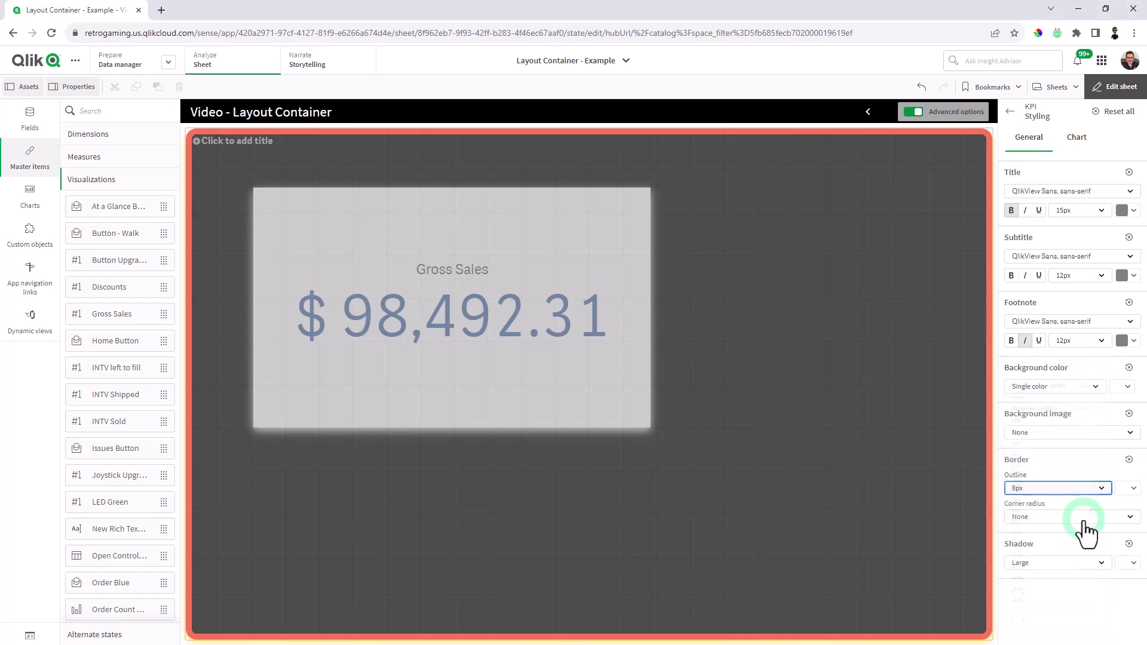
{"action": "left_click", "coordinate": [1132, 490]}
{"action": "left_click", "coordinate": [1131, 439]}
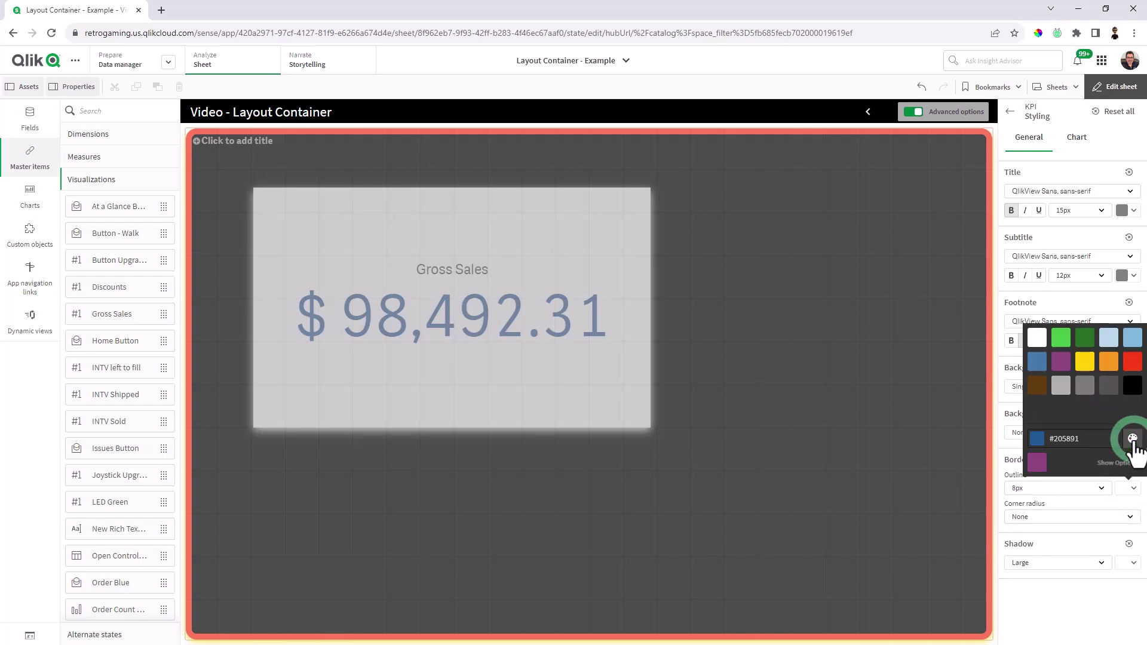
{"action": "left_click", "coordinate": [1040, 361]}
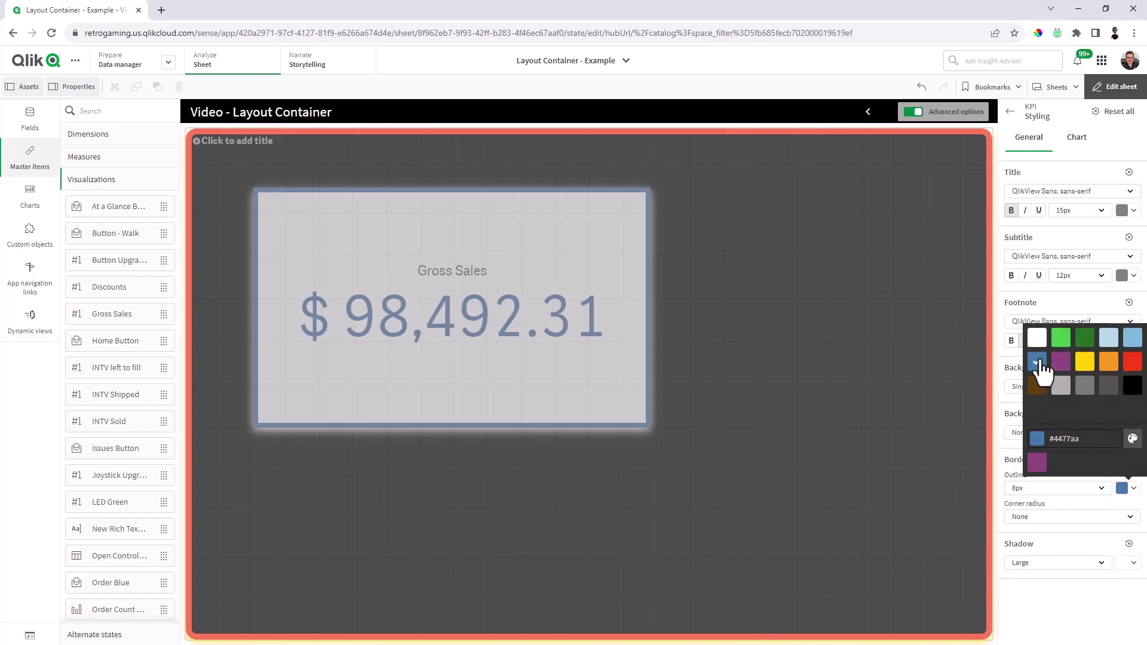
{"action": "left_click", "coordinate": [1126, 516]}
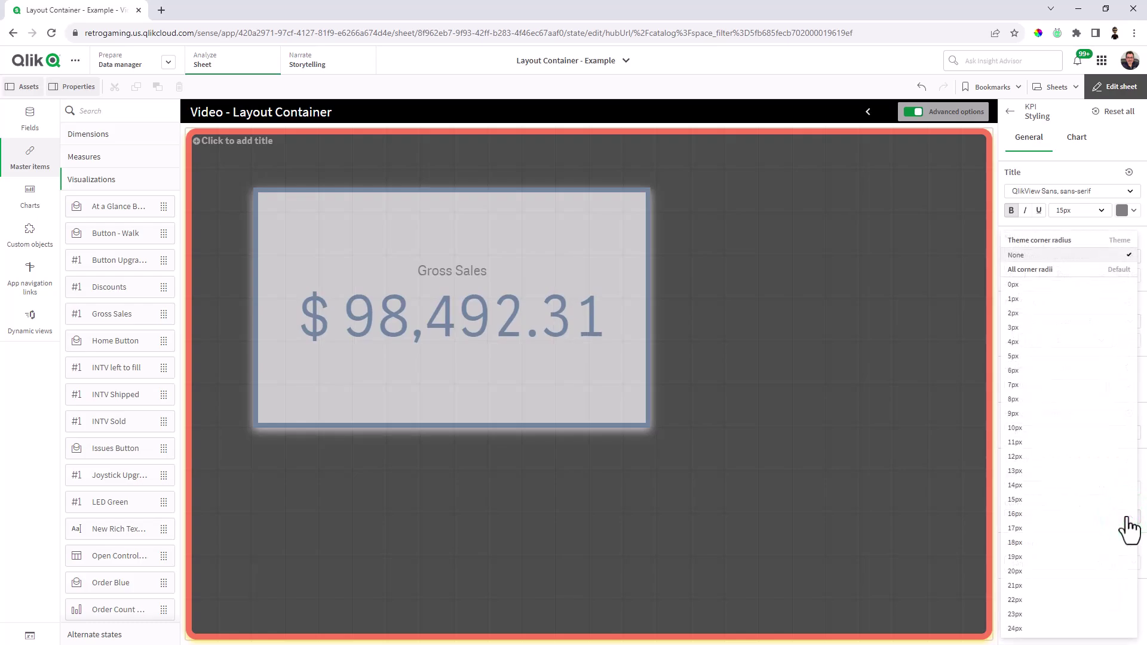
{"action": "left_click", "coordinate": [1053, 443]}
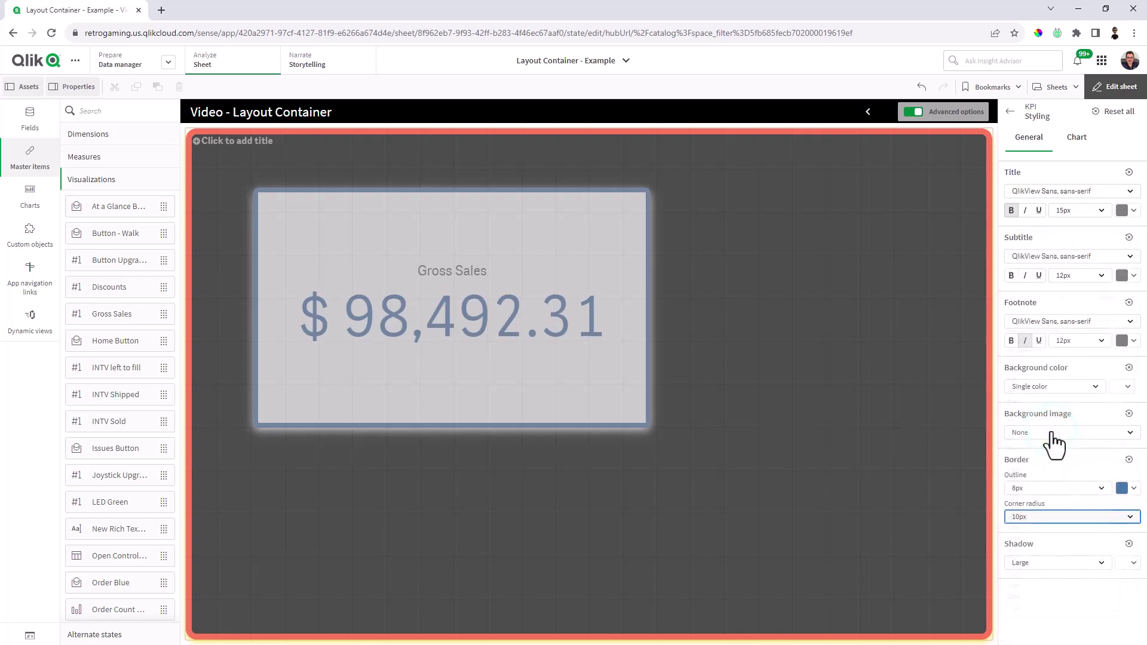
{"action": "left_click", "coordinate": [907, 460]}
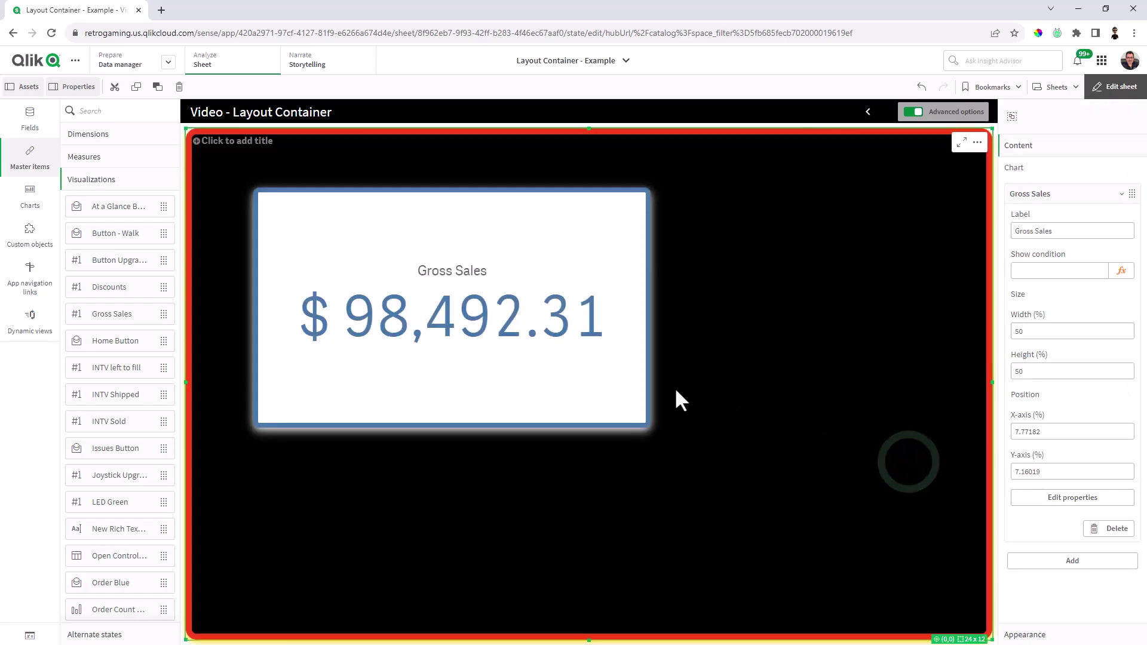
Shrink the Gross Sales chart to about 34% wide and 27% high and place it near the container's upper-left corner
{"action": "left_click", "coordinate": [637, 386]}
{"action": "left_click_drag", "start_coordinate": [648, 426], "coordinate": [493, 302]}
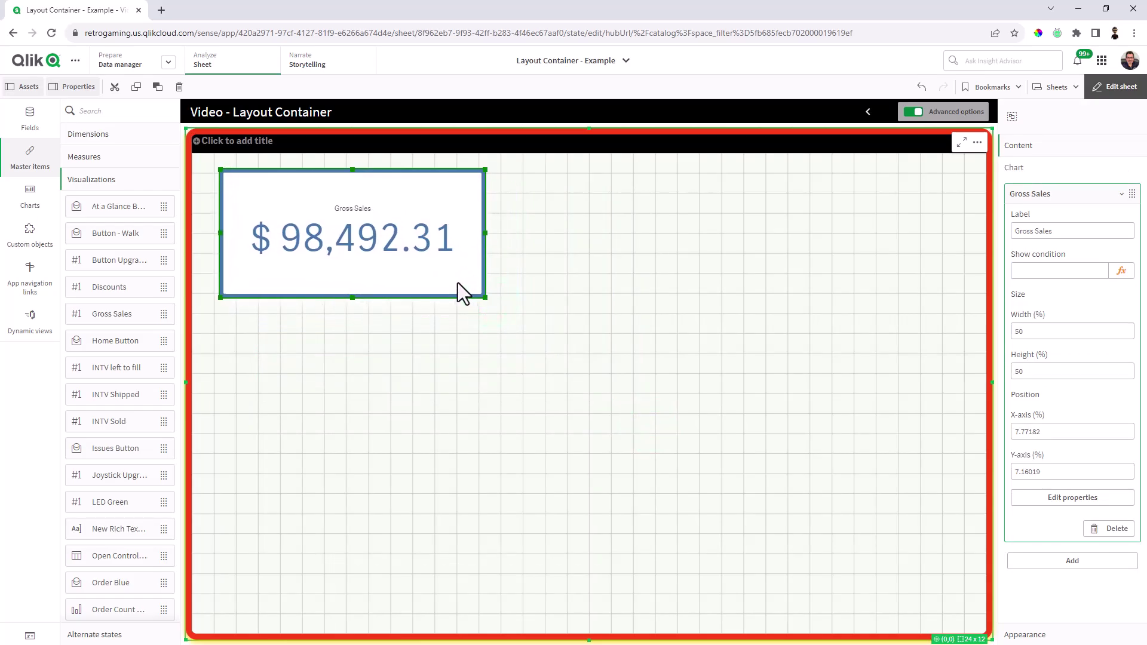
{"action": "left_click", "coordinate": [581, 321]}
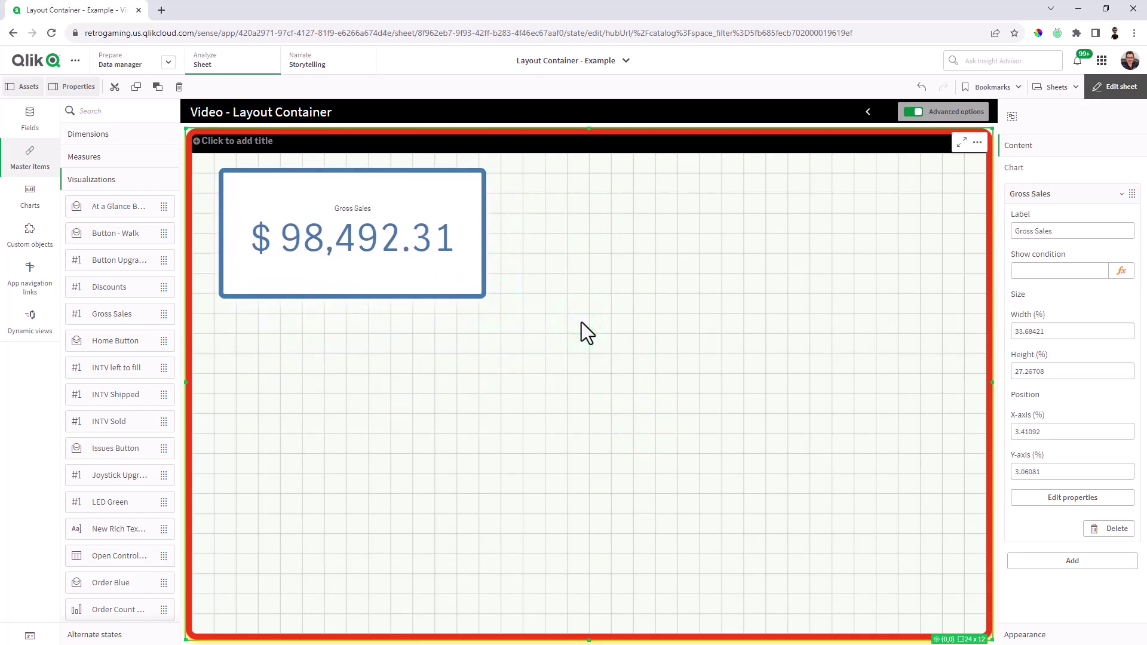
Add the Total Orders master item to the layout container and shrink it so it overlaps the Gross Sales chart's lower-right corner
{"action": "left_click", "coordinate": [1029, 194]}
{"action": "left_click", "coordinate": [1051, 224]}
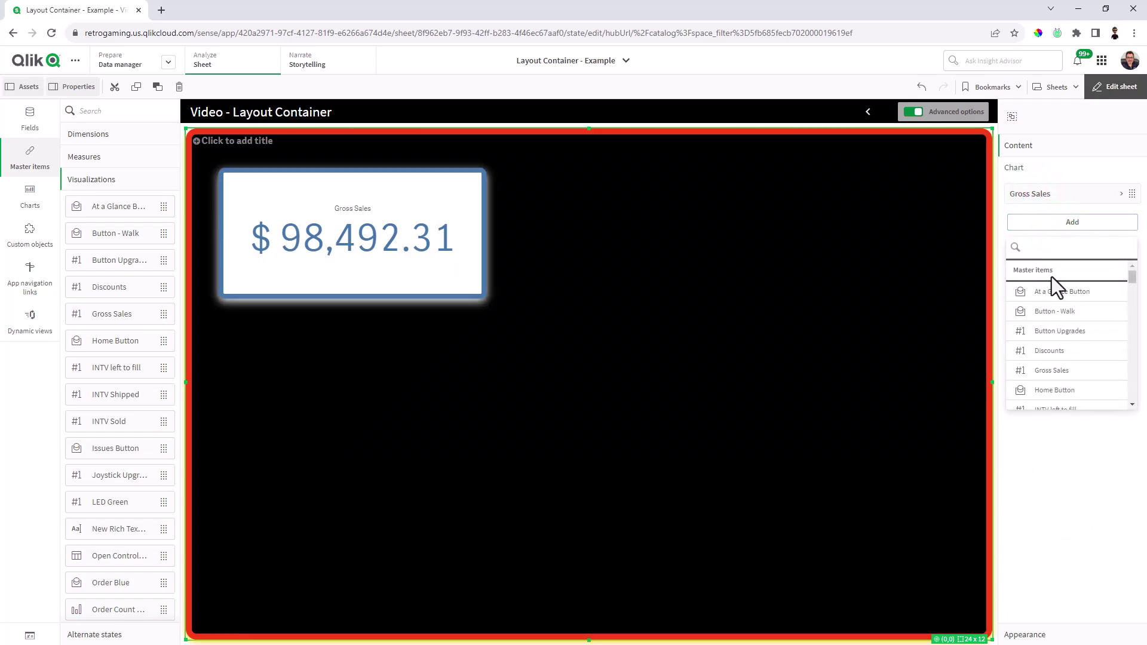
{"action": "left_click", "coordinate": [1041, 247]}
{"action": "type", "text": "Tot"}
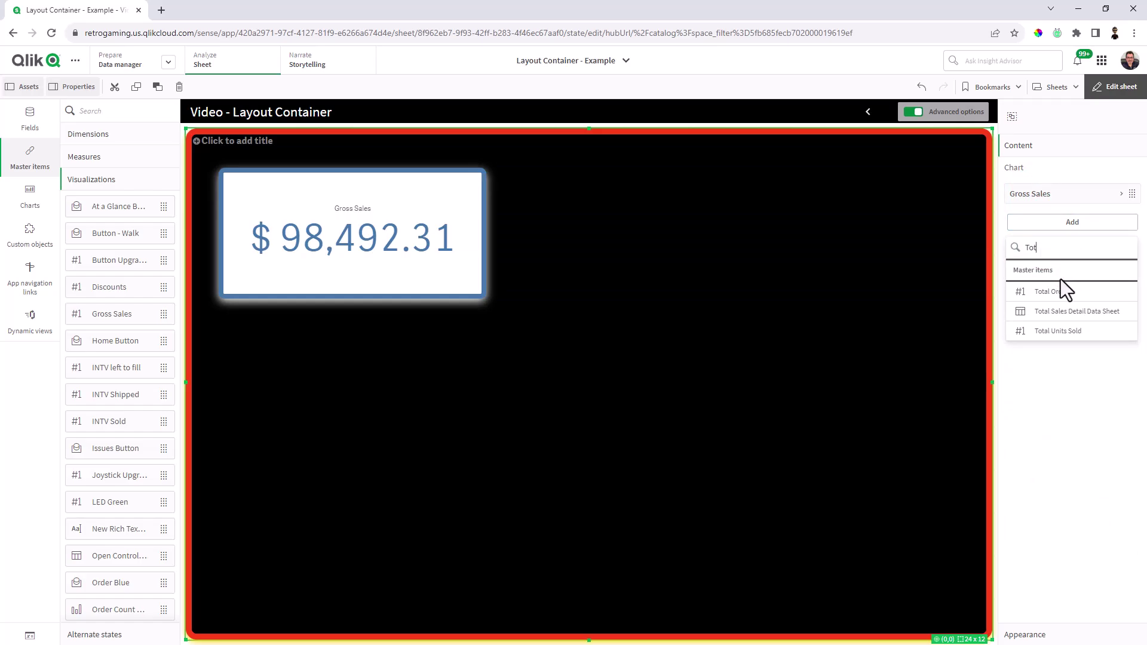
{"action": "left_click", "coordinate": [1061, 295]}
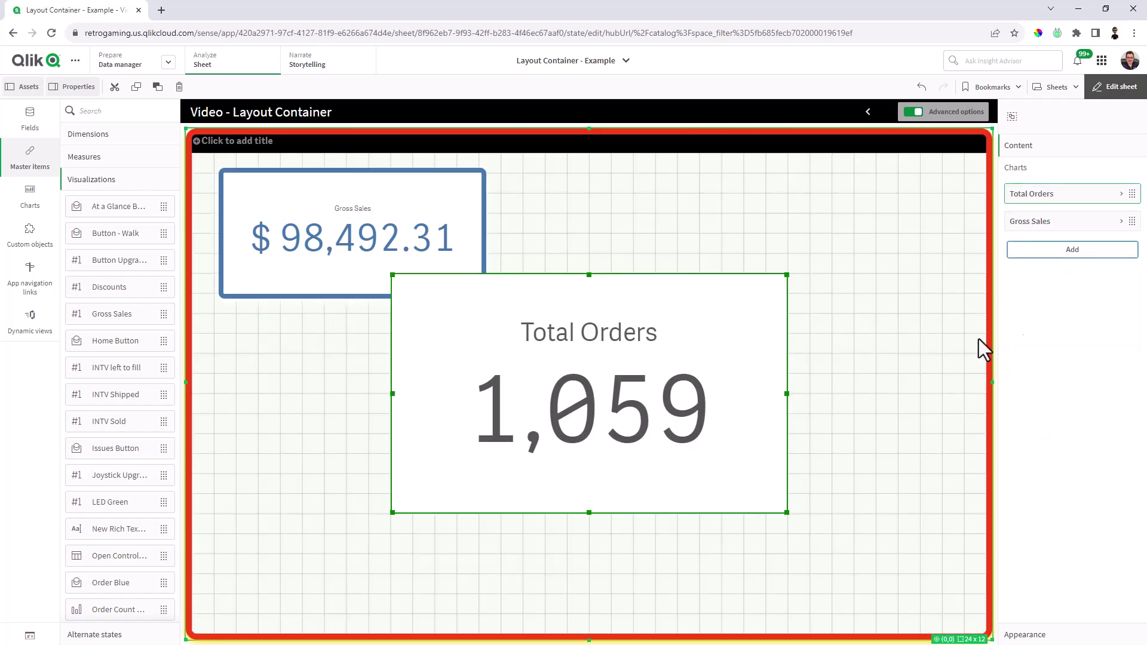
{"action": "left_click_drag", "start_coordinate": [758, 467], "coordinate": [752, 452]}
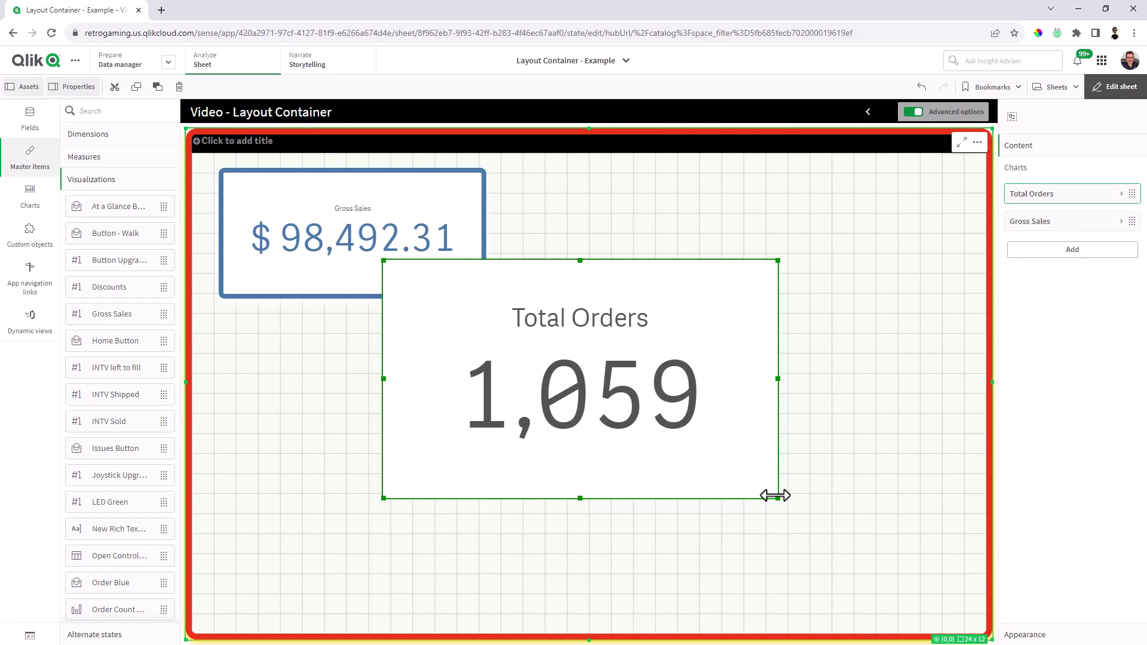
{"action": "left_click_drag", "start_coordinate": [774, 495], "coordinate": [571, 366]}
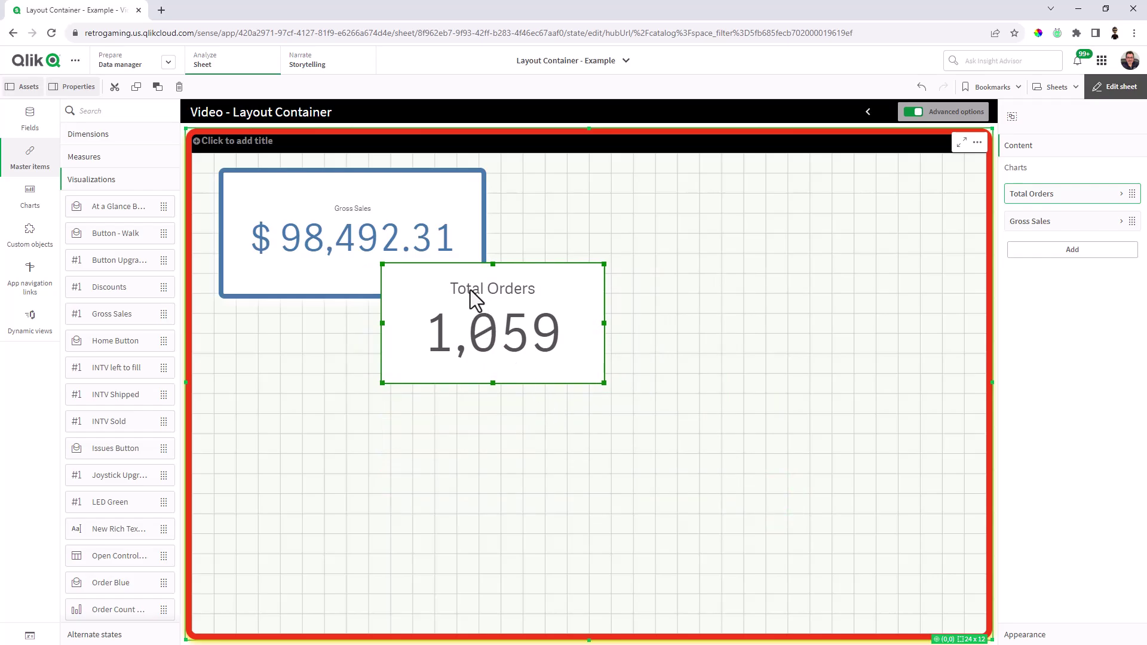
Bring the Gross Sales chart to the front of the layer order, above the Total Orders chart
{"action": "left_click", "coordinate": [457, 241]}
{"action": "right_click", "coordinate": [457, 238]}
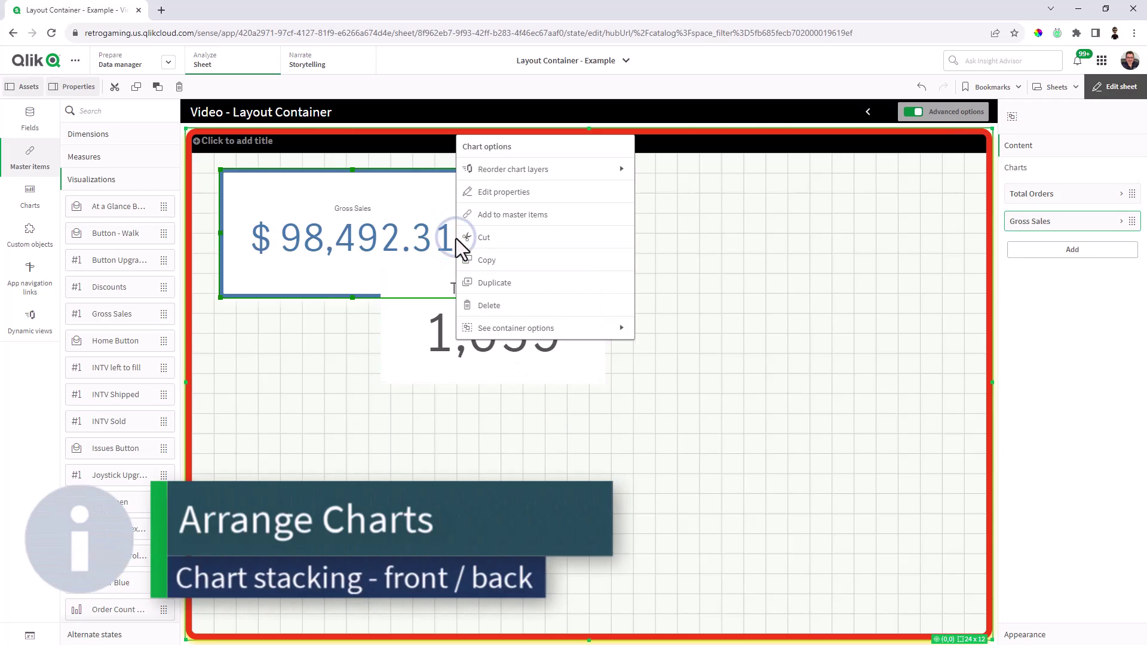
{"action": "left_click", "coordinate": [517, 172]}
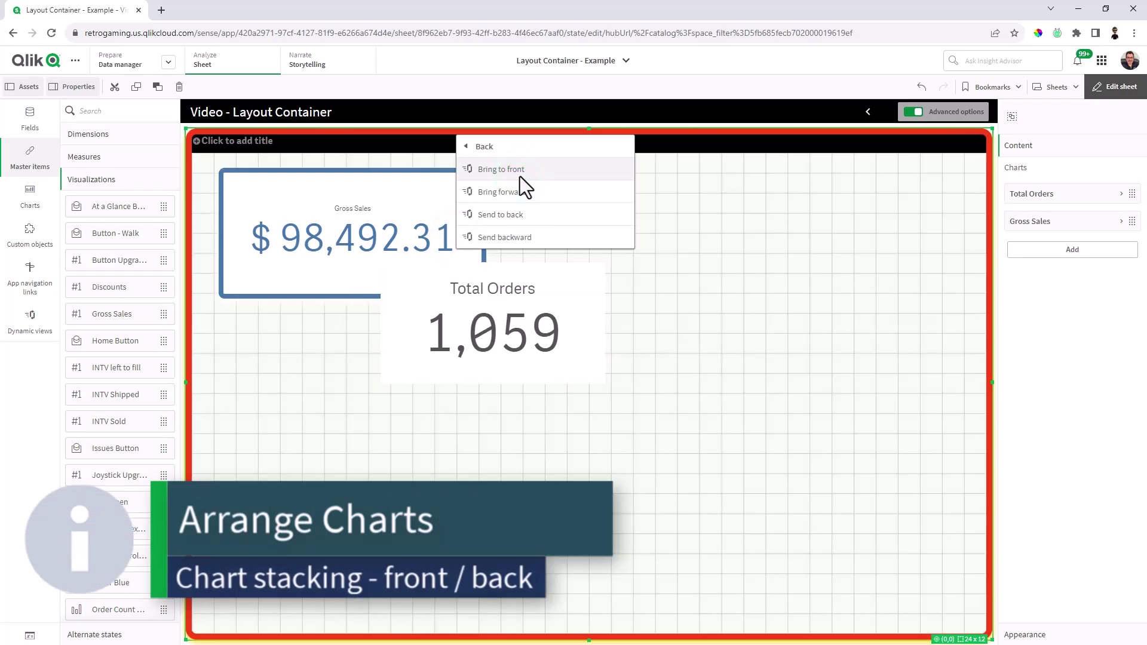
{"action": "left_click", "coordinate": [523, 170]}
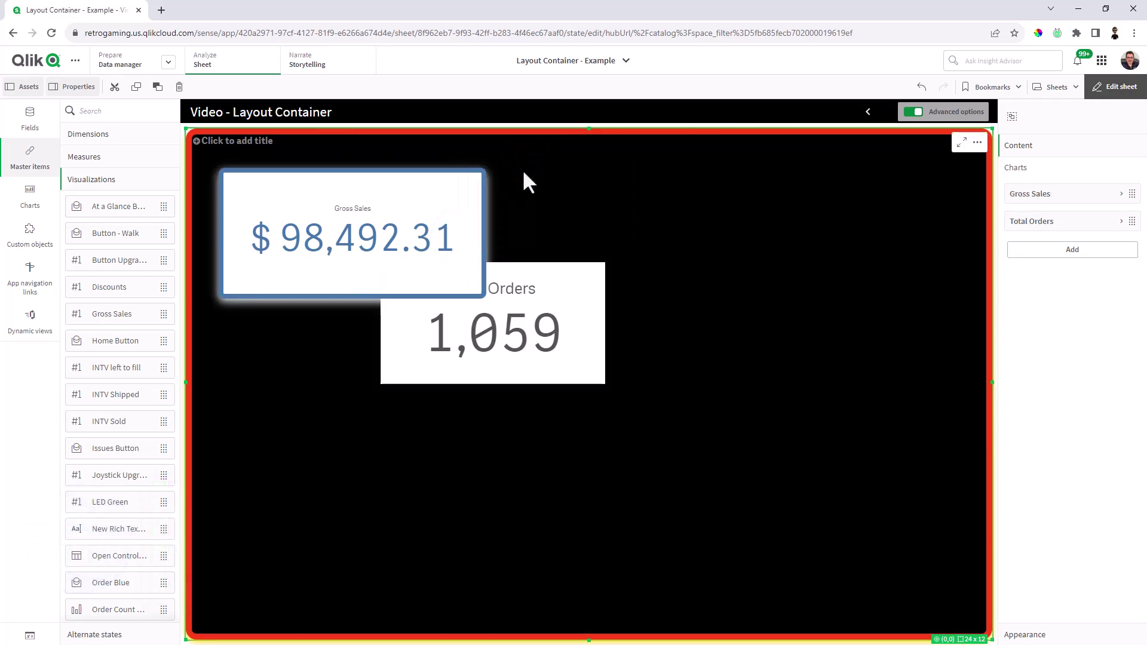
Bring the Total Orders chart to the front of the layer order and nudge it slightly down and to the left
{"action": "left_click", "coordinate": [521, 317]}
{"action": "right_click", "coordinate": [521, 317]}
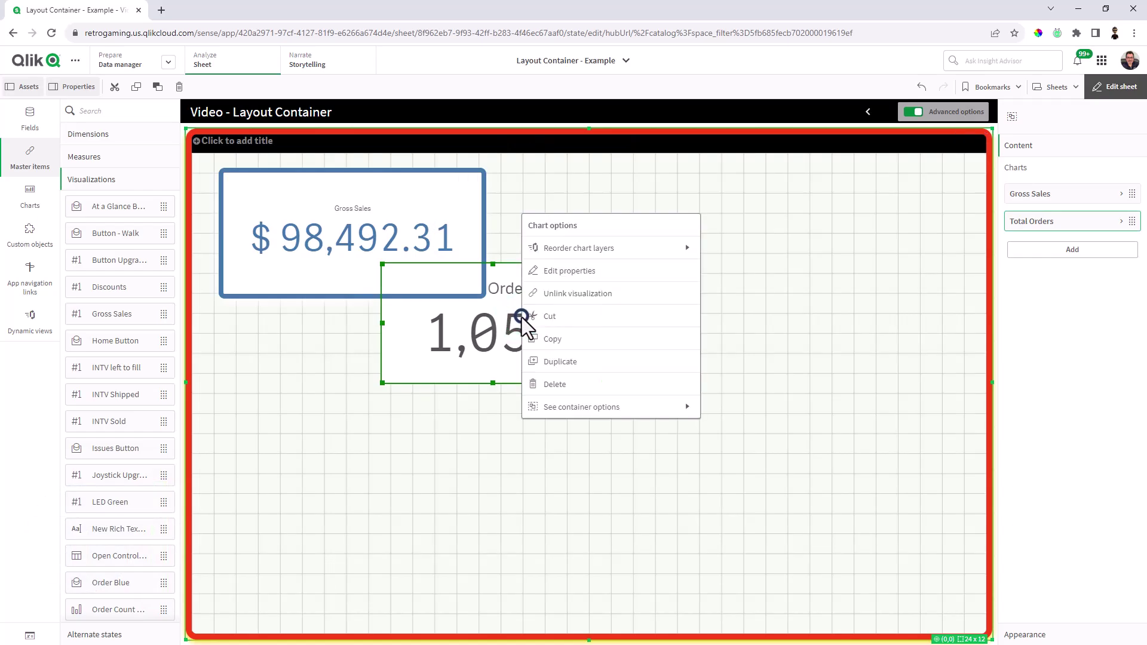
{"action": "left_click", "coordinate": [564, 251]}
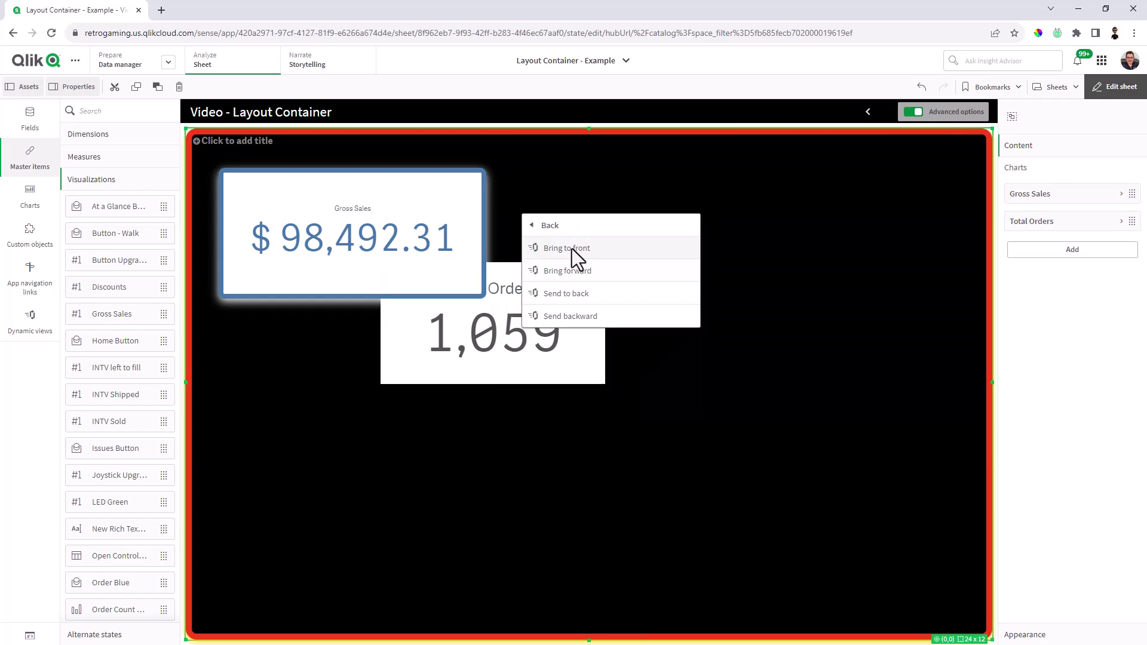
{"action": "left_click", "coordinate": [572, 248]}
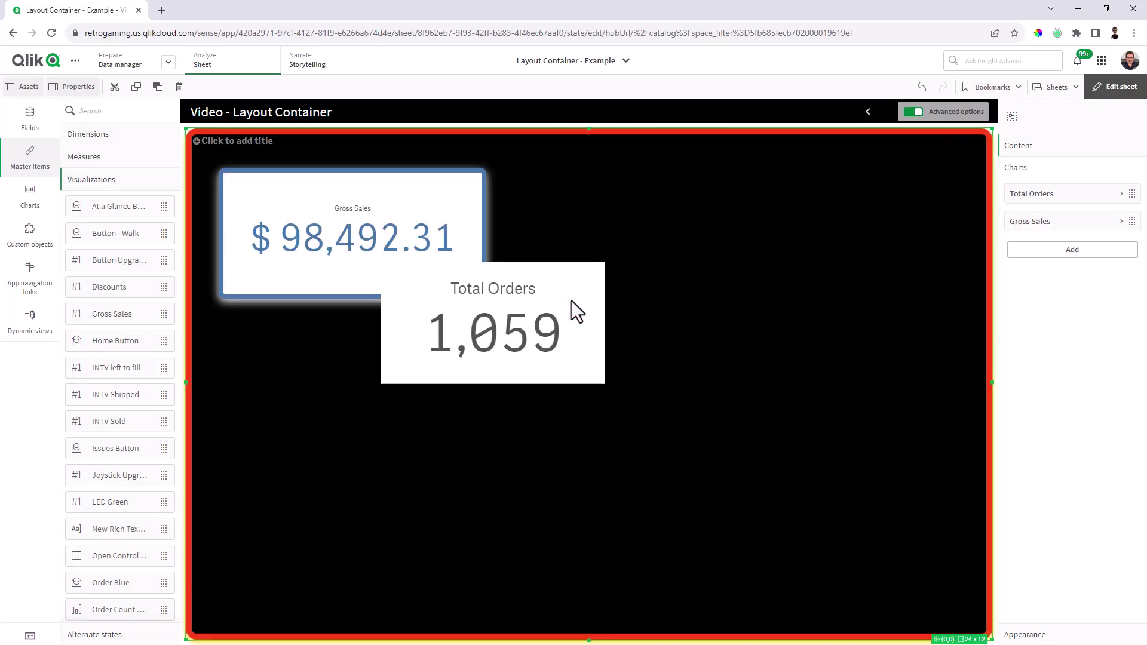
{"action": "left_click_drag", "start_coordinate": [564, 332], "coordinate": [552, 342]}
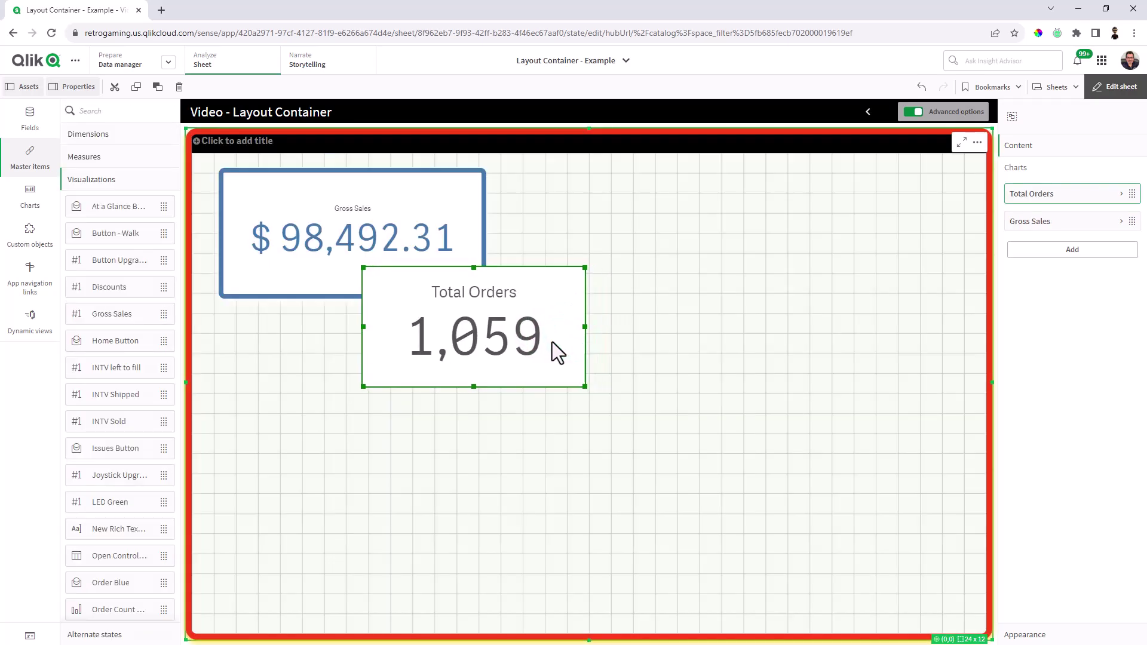
Look at the container options offered for the Total Orders chart and close them without choosing any
{"action": "right_click", "coordinate": [556, 352]}
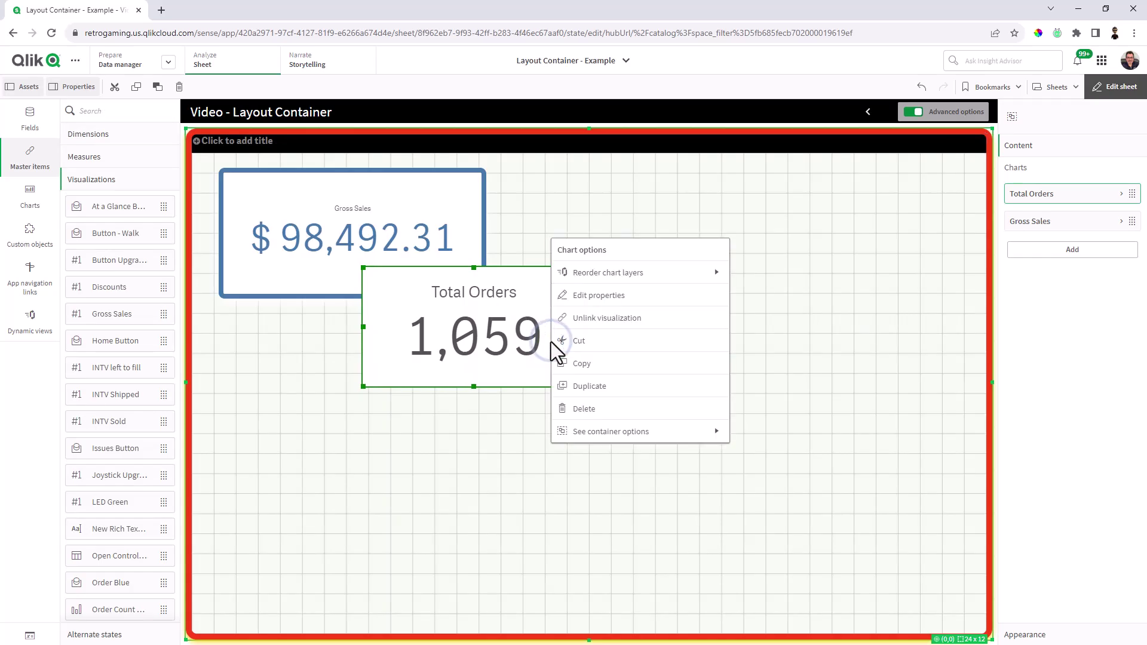
{"action": "left_click", "coordinate": [625, 429]}
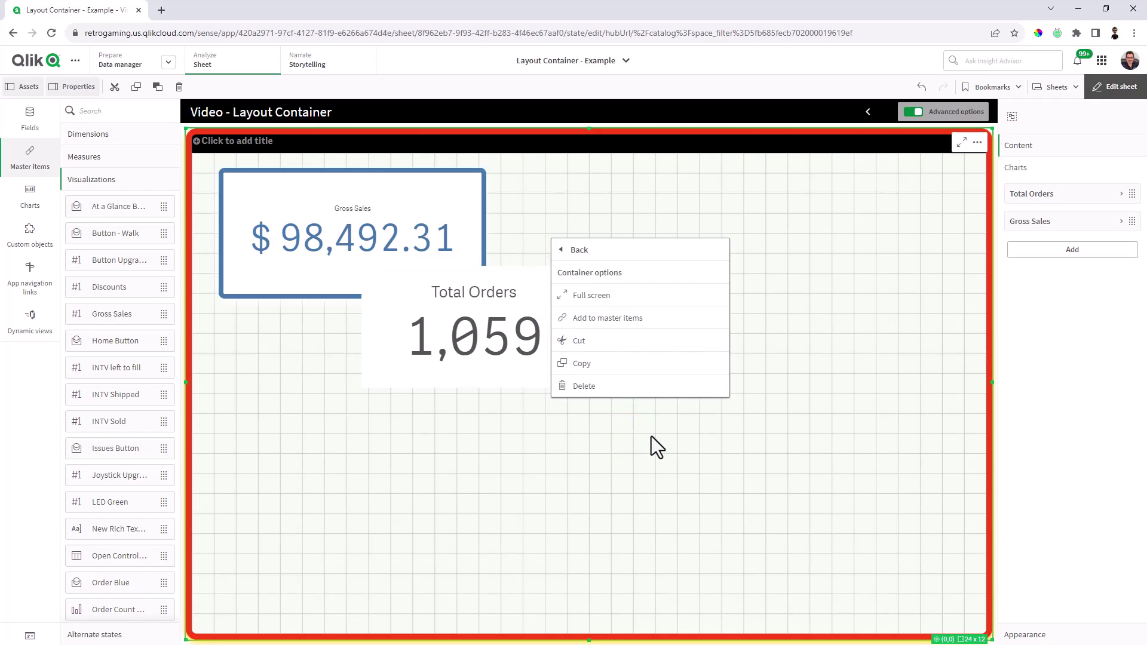
{"action": "left_click", "coordinate": [650, 435]}
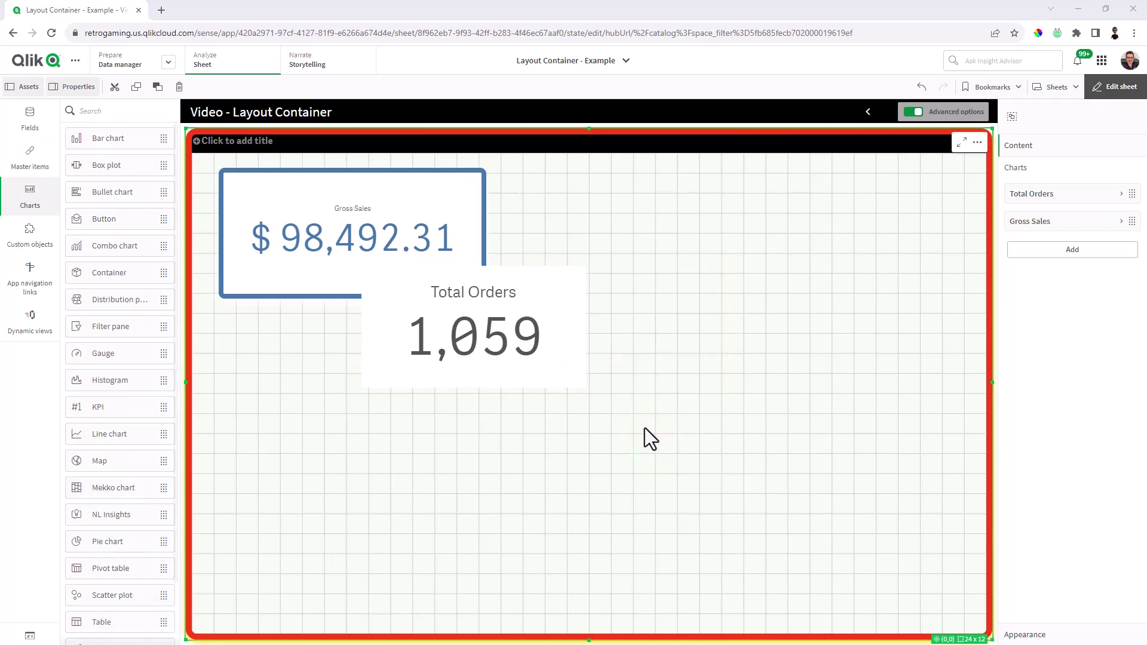
Search the container's addable content for "Lin" and add a Line chart to the layout container
{"action": "left_click", "coordinate": [1088, 254]}
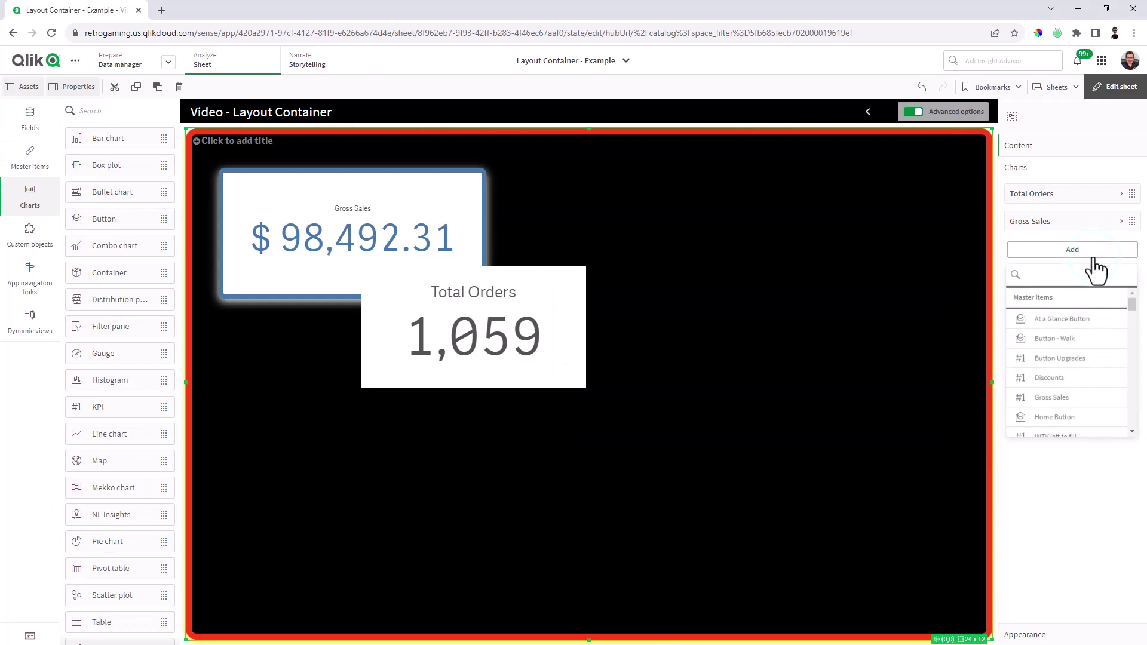
{"action": "left_click", "coordinate": [1042, 275]}
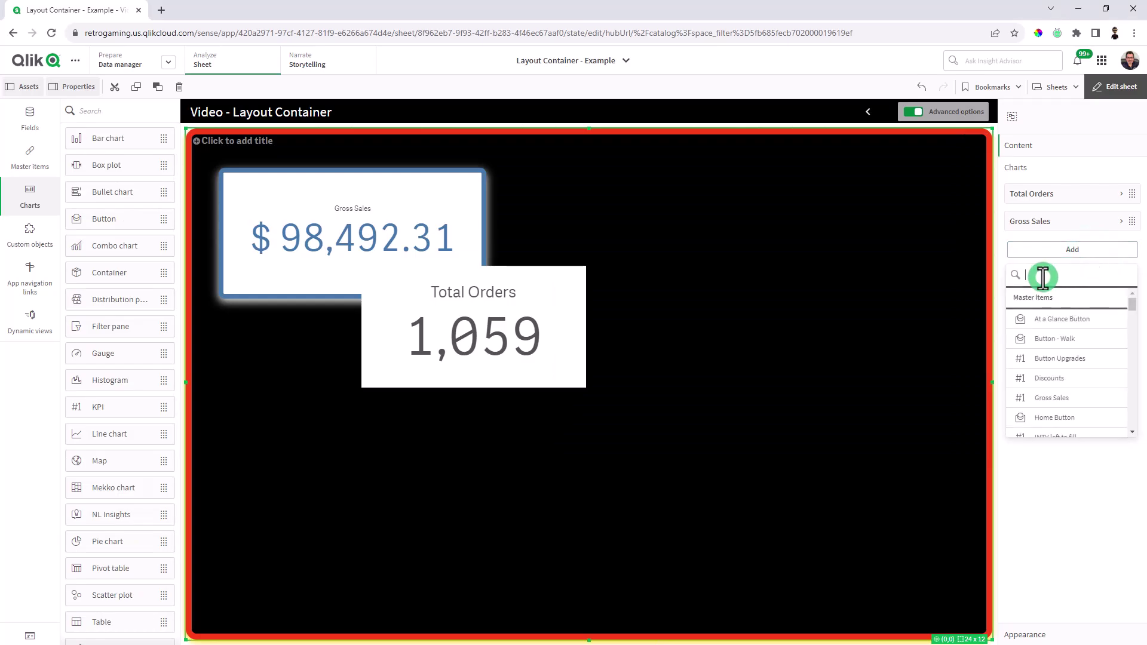
{"action": "type", "text": "Lin"}
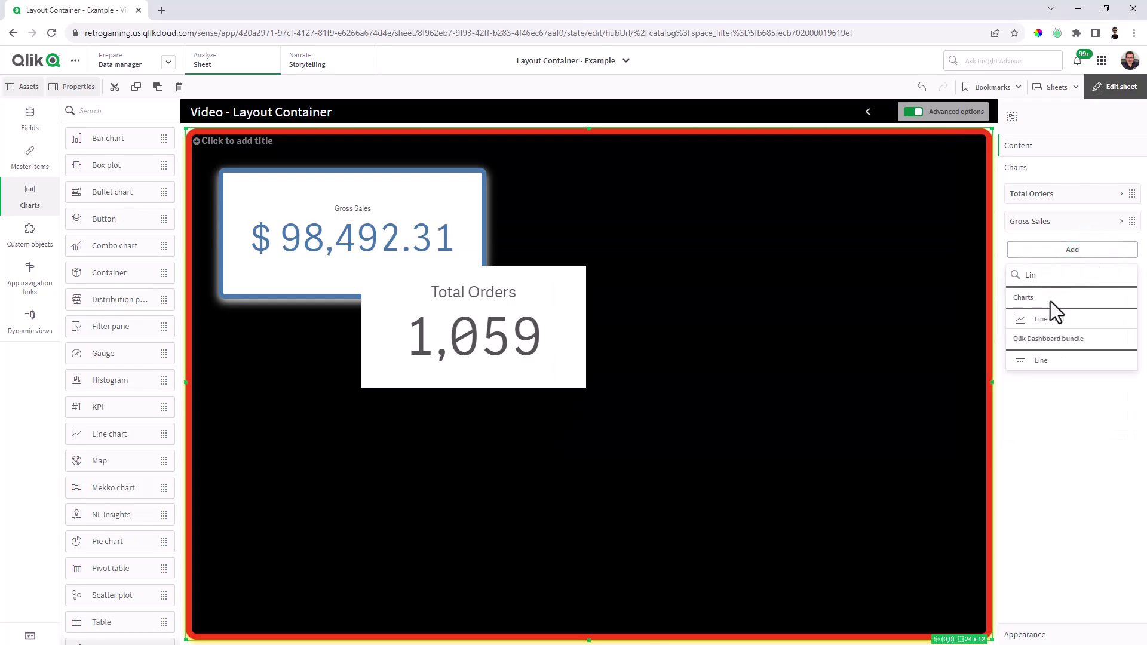
{"action": "left_click", "coordinate": [1053, 319]}
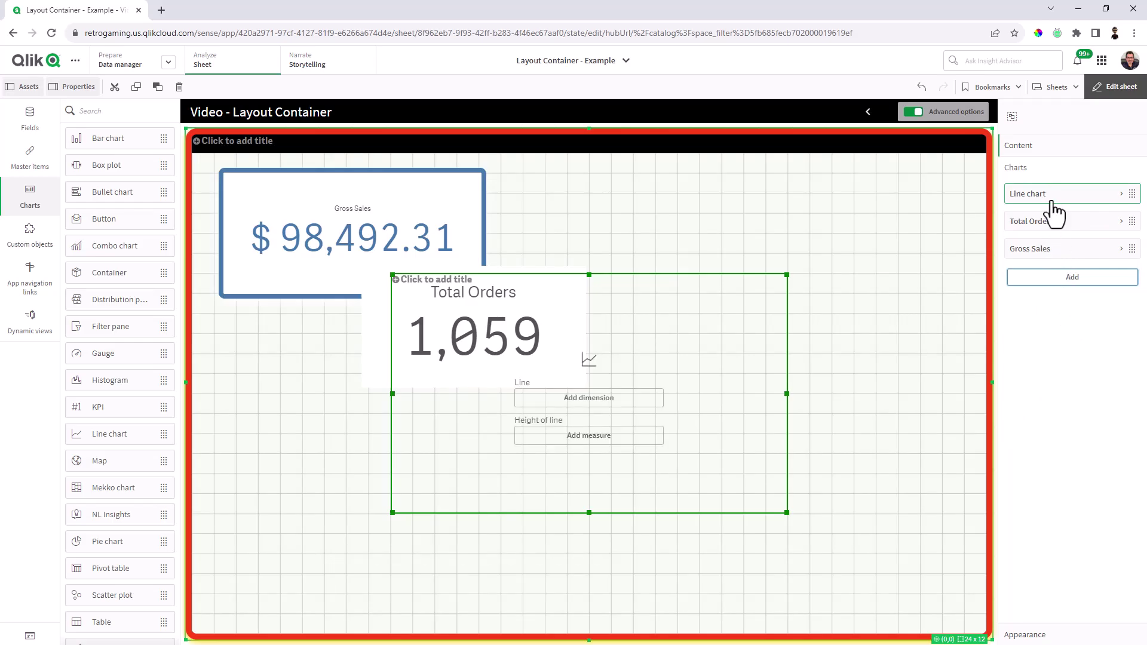
Open the line chart's own properties and add Order Date as its dimension
{"action": "left_click", "coordinate": [1051, 195]}
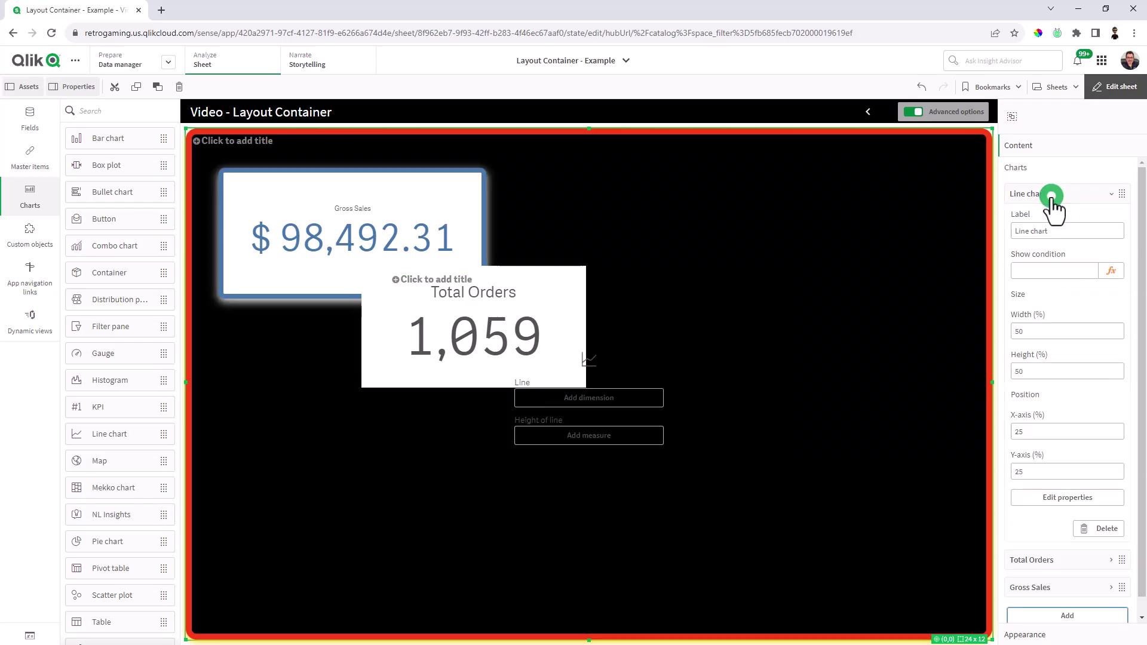
{"action": "left_click", "coordinate": [1067, 499]}
{"action": "left_click", "coordinate": [1049, 173]}
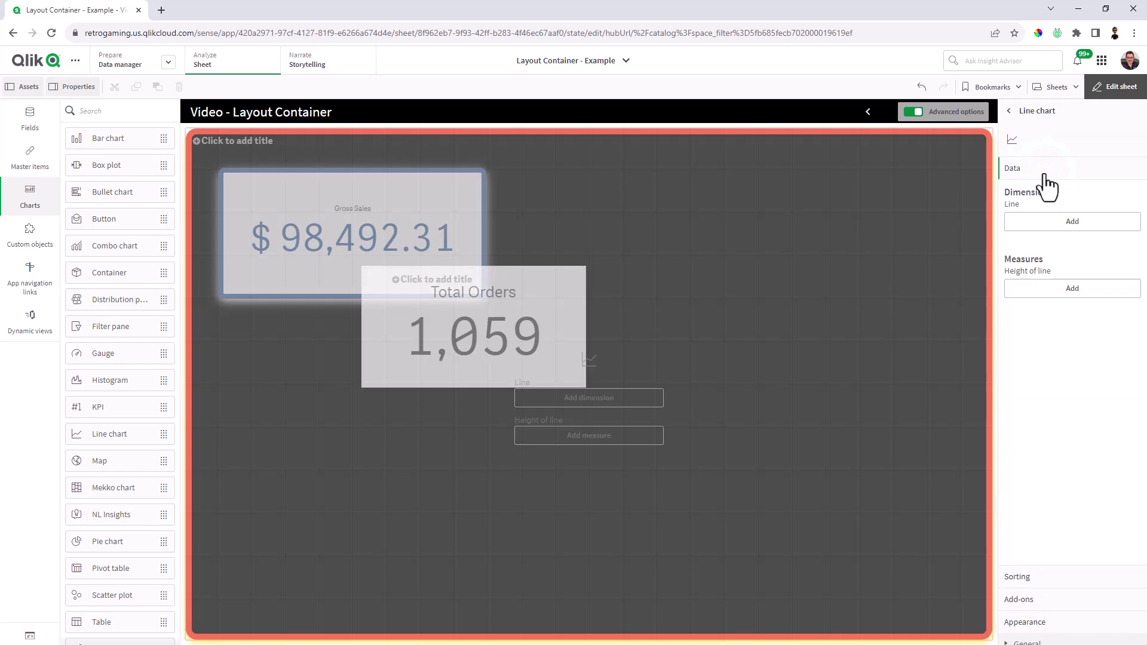
{"action": "left_click", "coordinate": [1062, 221]}
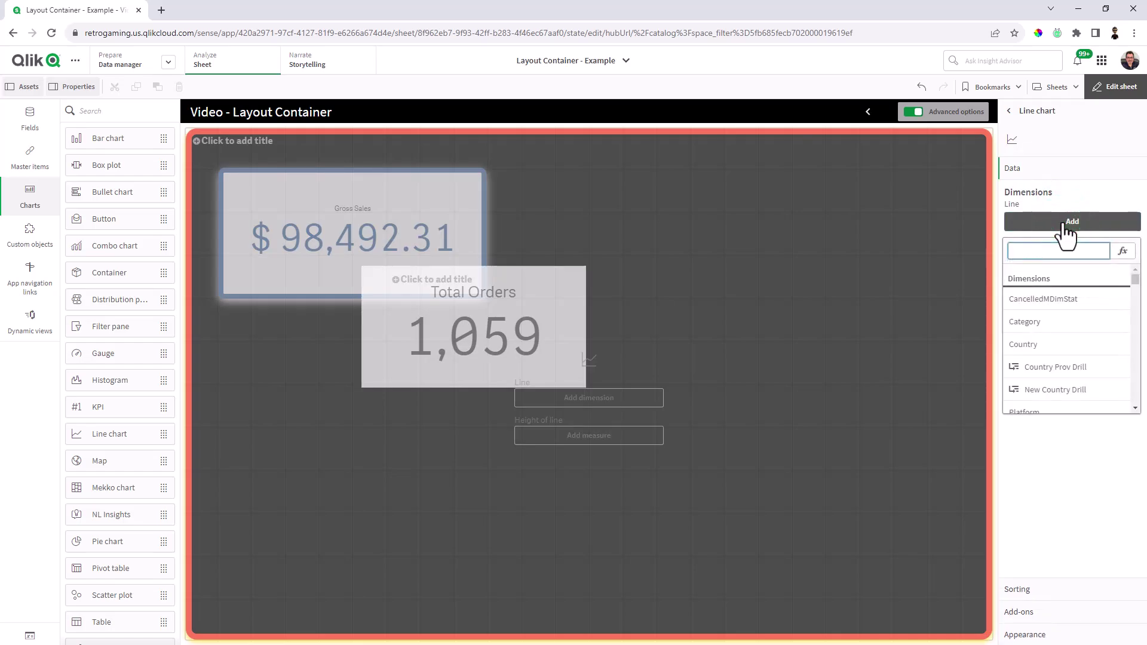
{"action": "type", "text": "orde"}
{"action": "left_click", "coordinate": [1060, 301]}
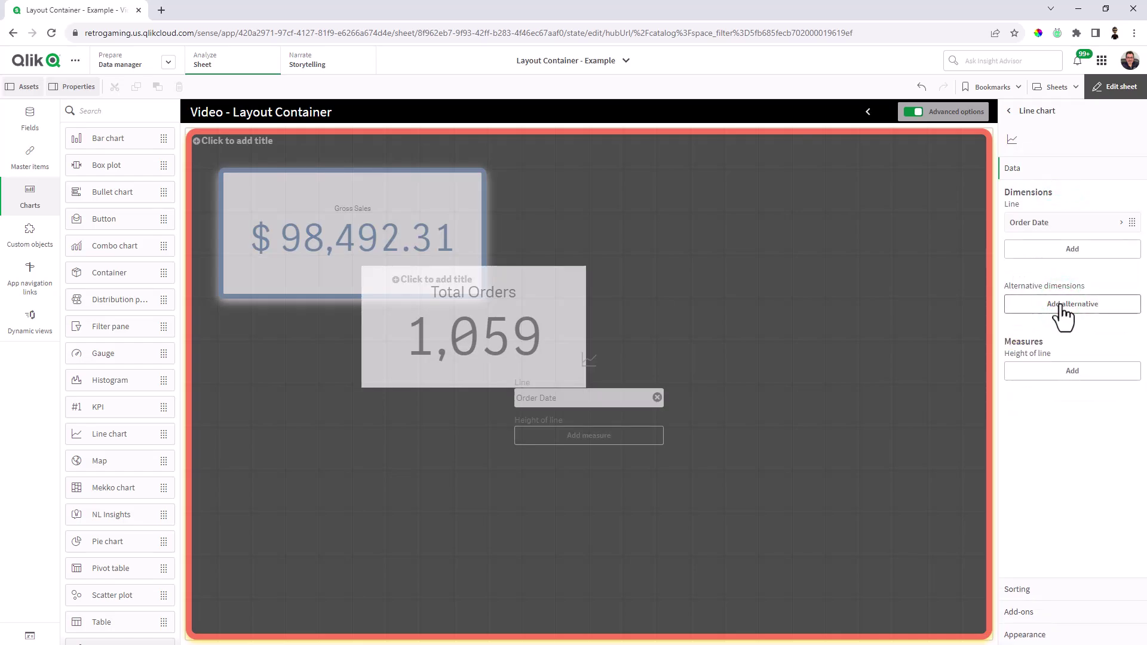
Add Sum(total_price) as the line chart's measure and return to the container
{"action": "left_click", "coordinate": [1066, 371]}
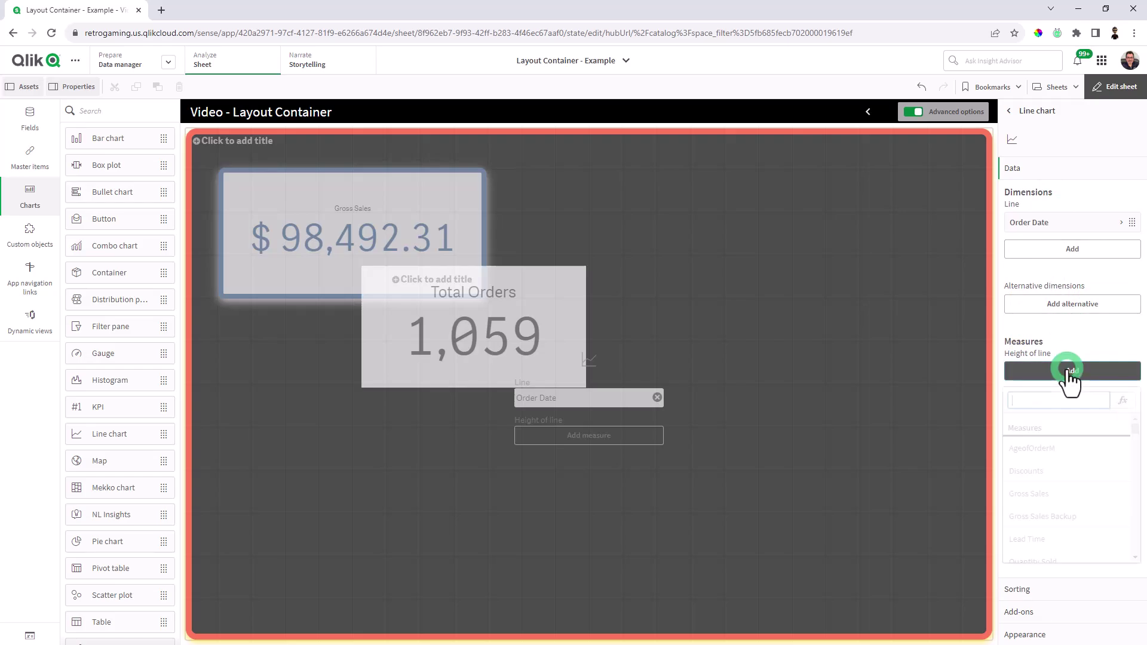
{"action": "type", "text": "to"}
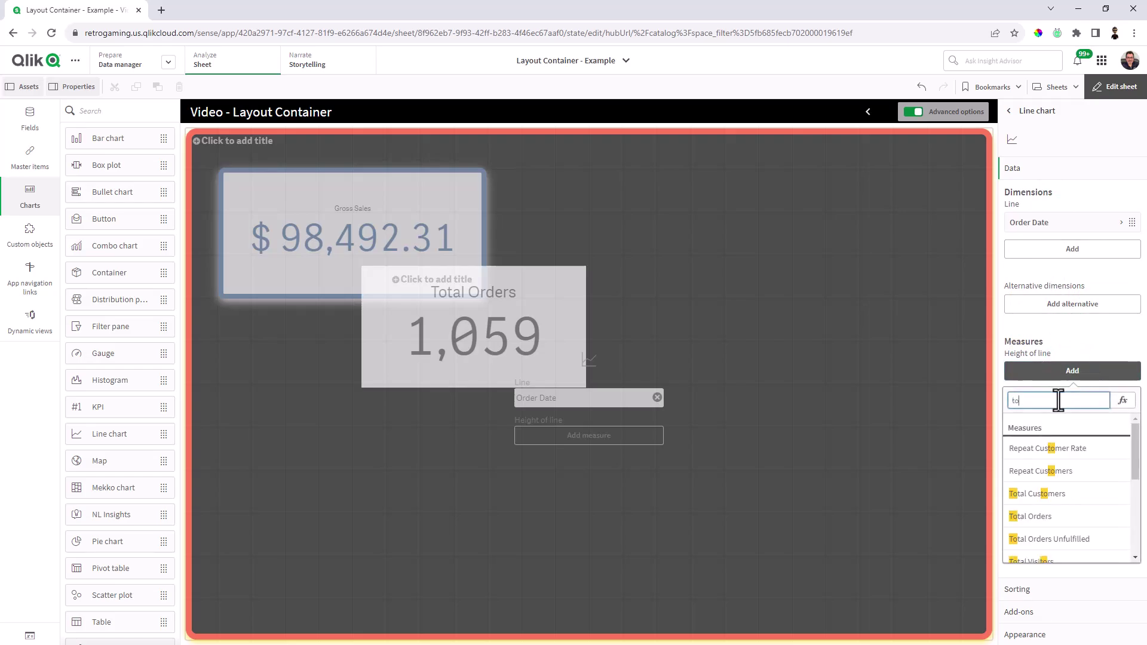
{"action": "type", "text": "tal"}
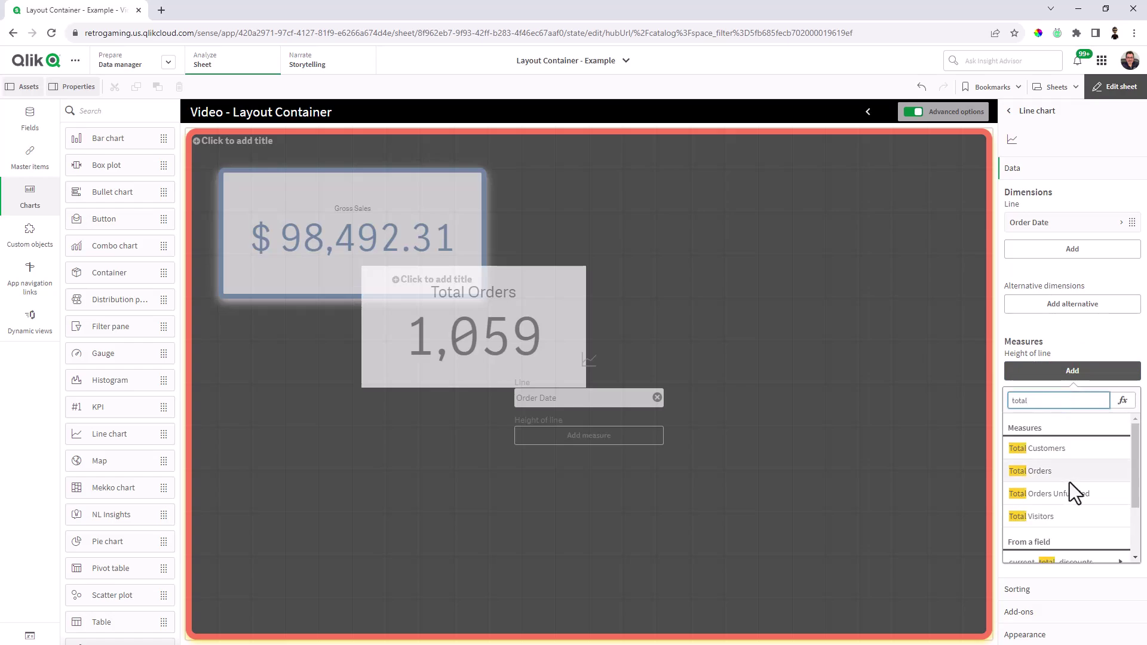
{"action": "scroll", "coordinate": [1073, 484], "scroll_direction": "down", "scroll_amount": 3}
{"action": "left_click", "coordinate": [1072, 525]}
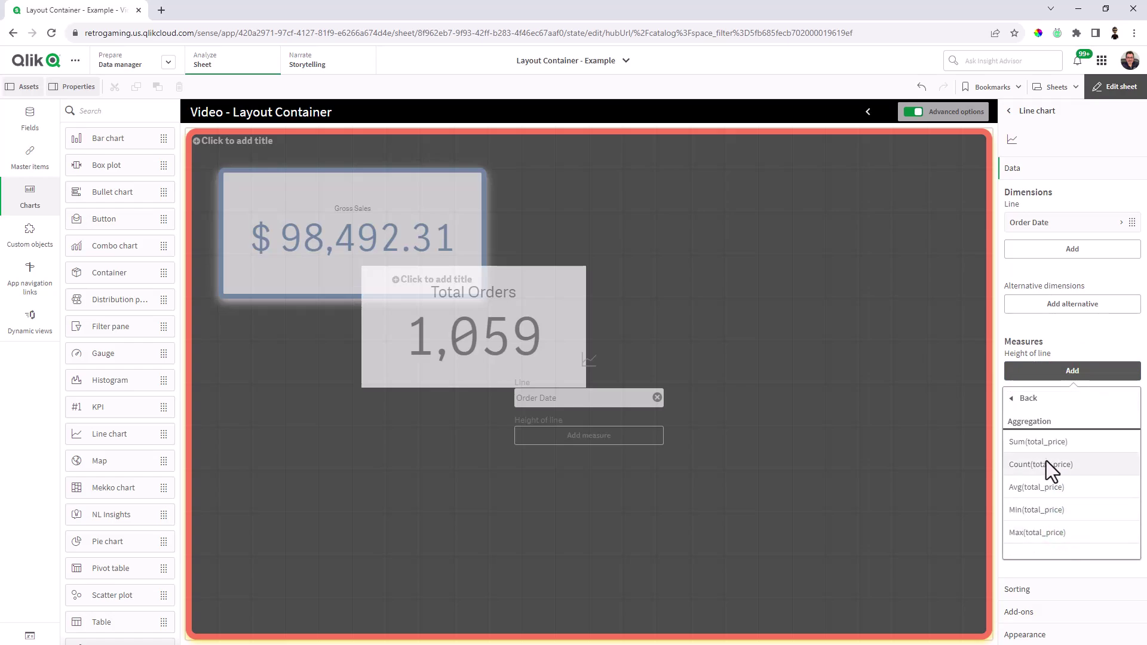
{"action": "left_click", "coordinate": [1045, 446]}
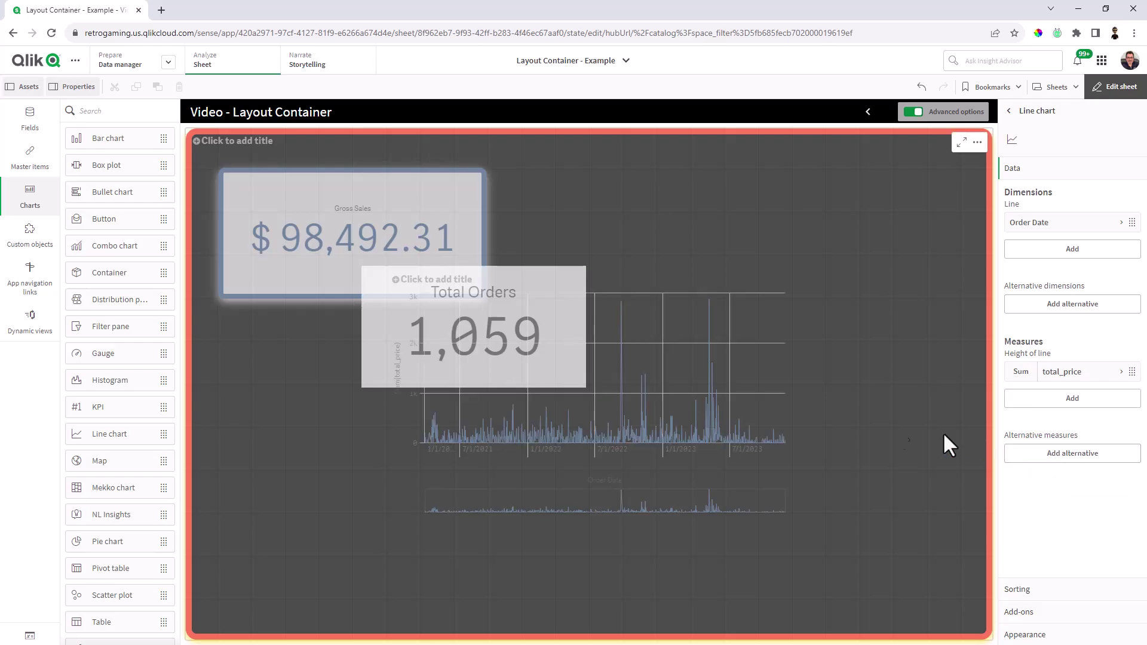
{"action": "left_click", "coordinate": [687, 411]}
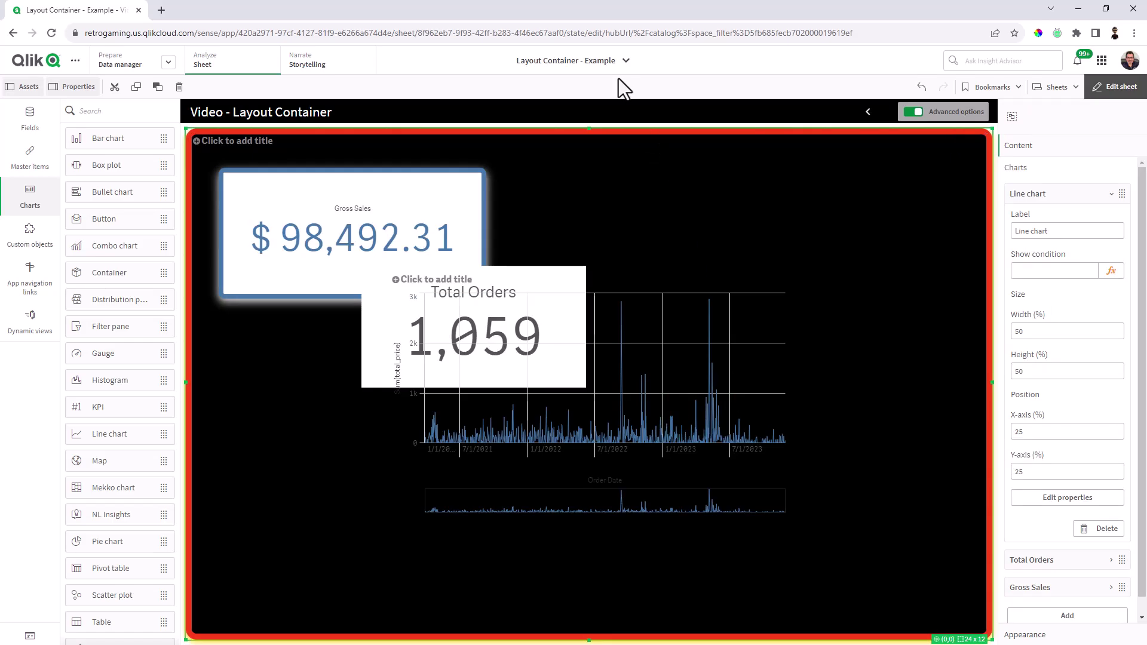
Check the app theme in the app options, leaving all options as they are
{"action": "left_click", "coordinate": [623, 61]}
{"action": "left_click", "coordinate": [1118, 138]}
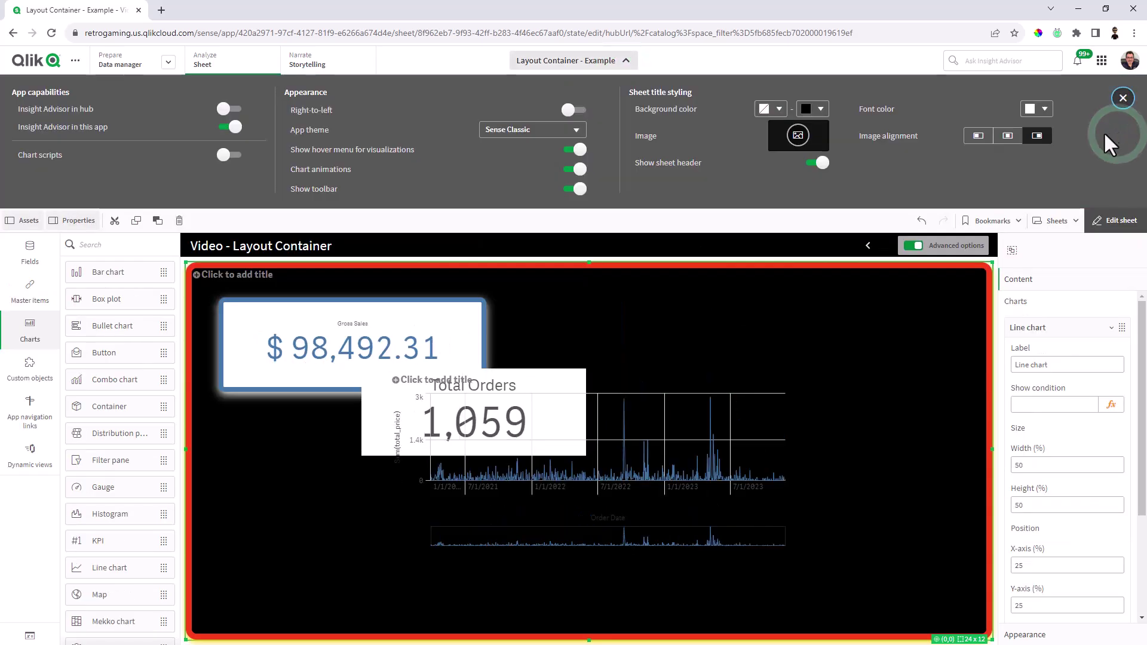
{"action": "left_click", "coordinate": [572, 63]}
Move the line chart right and slightly up so it mostly clears the Total Orders chart
{"action": "left_click", "coordinate": [732, 338]}
{"action": "left_click", "coordinate": [730, 354]}
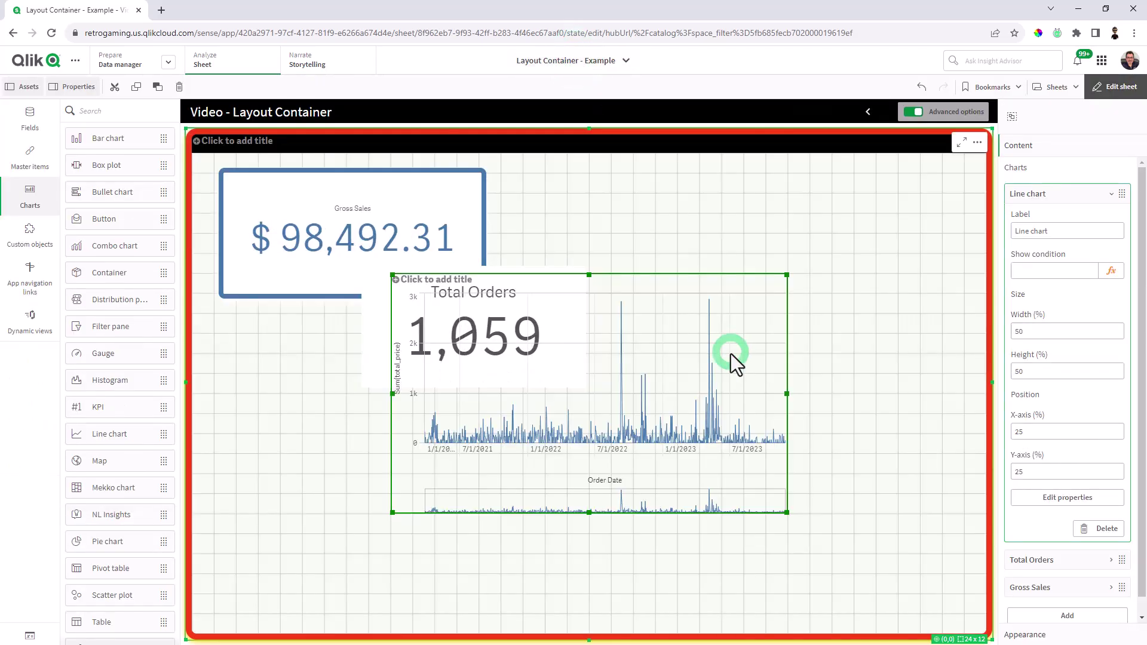
{"action": "left_click_drag", "start_coordinate": [729, 354], "coordinate": [908, 339]}
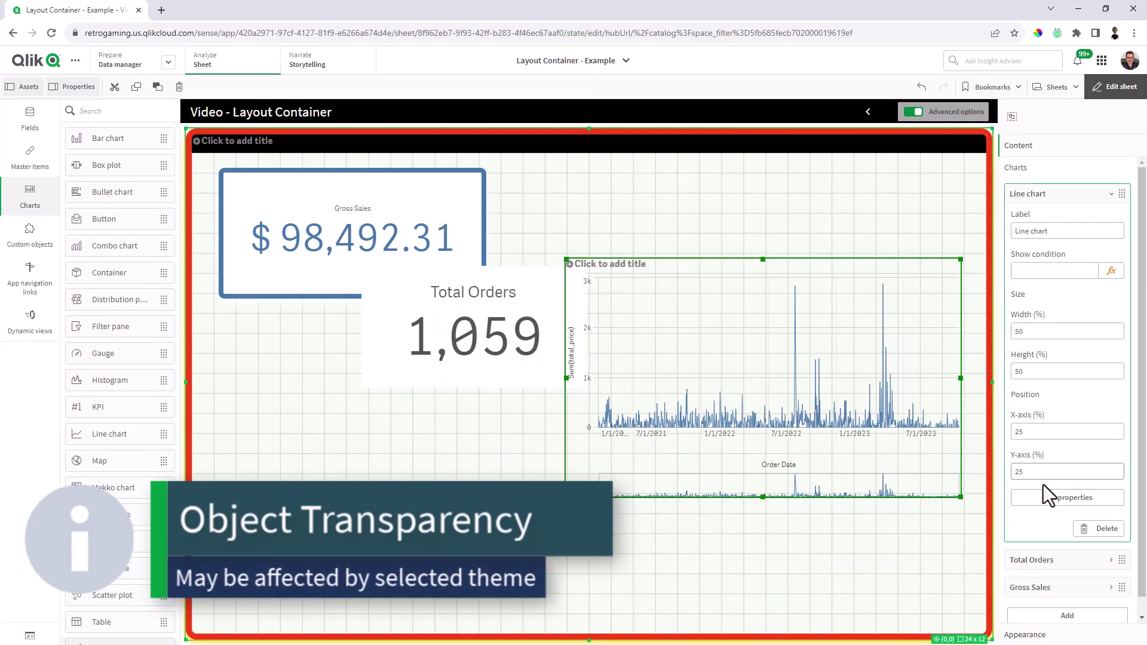
Open the line chart's styling and set its background to a single white color (#ffffff)
{"action": "left_click", "coordinate": [1049, 497]}
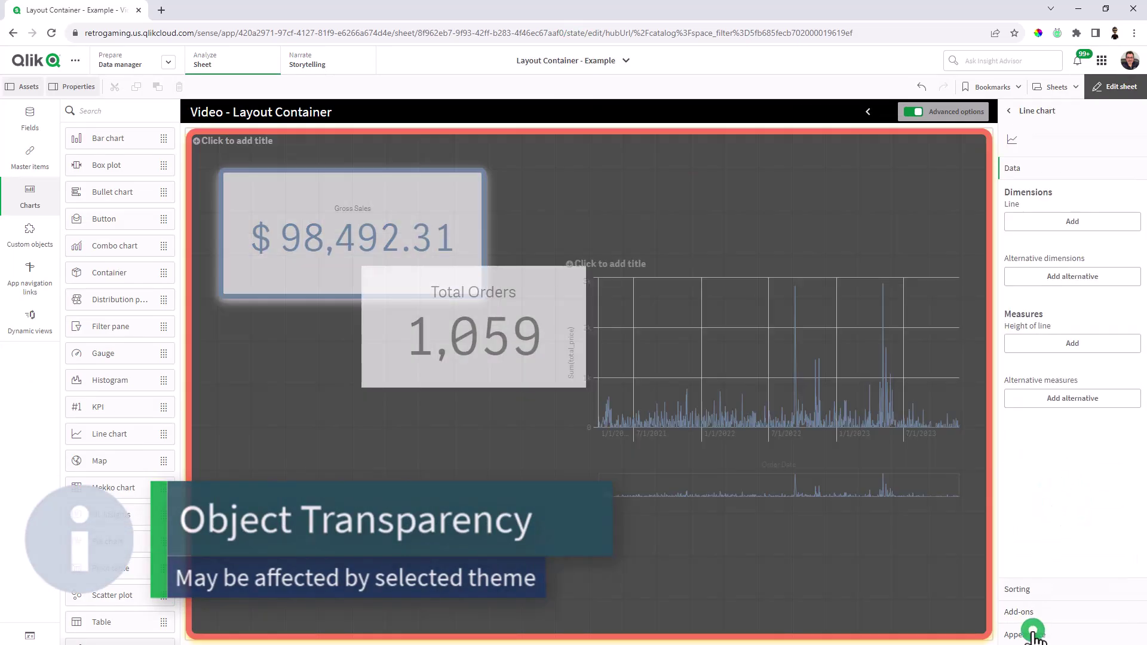
{"action": "left_click", "coordinate": [1032, 634]}
{"action": "scroll", "coordinate": [1096, 582], "scroll_direction": "down", "scroll_amount": 1}
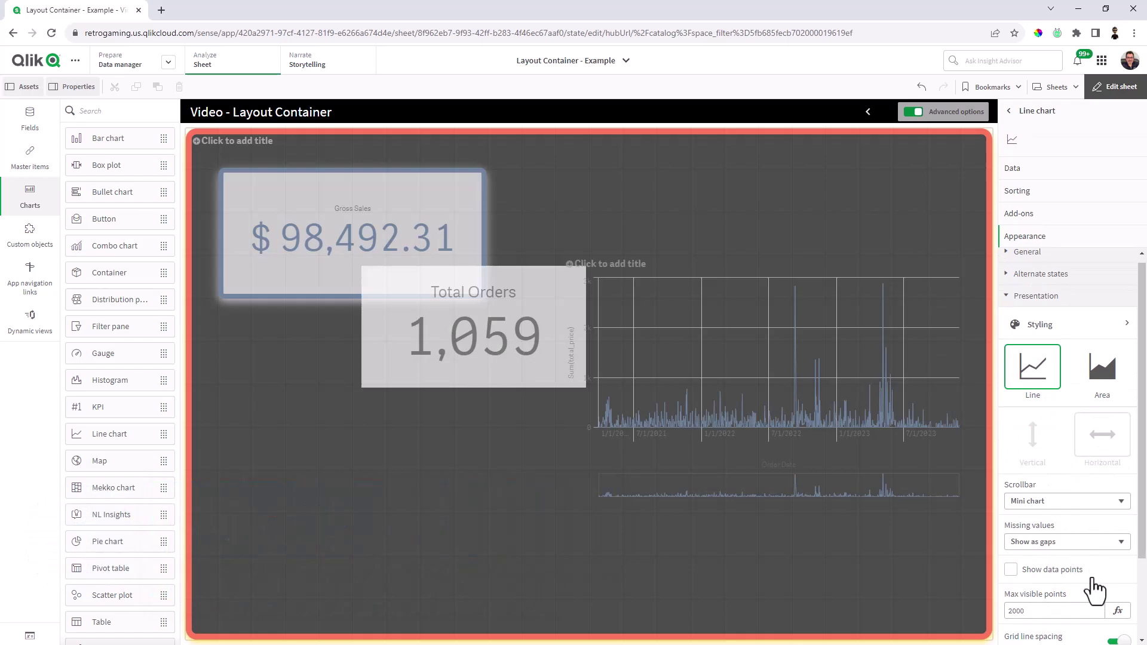
{"action": "left_click", "coordinate": [1085, 288]}
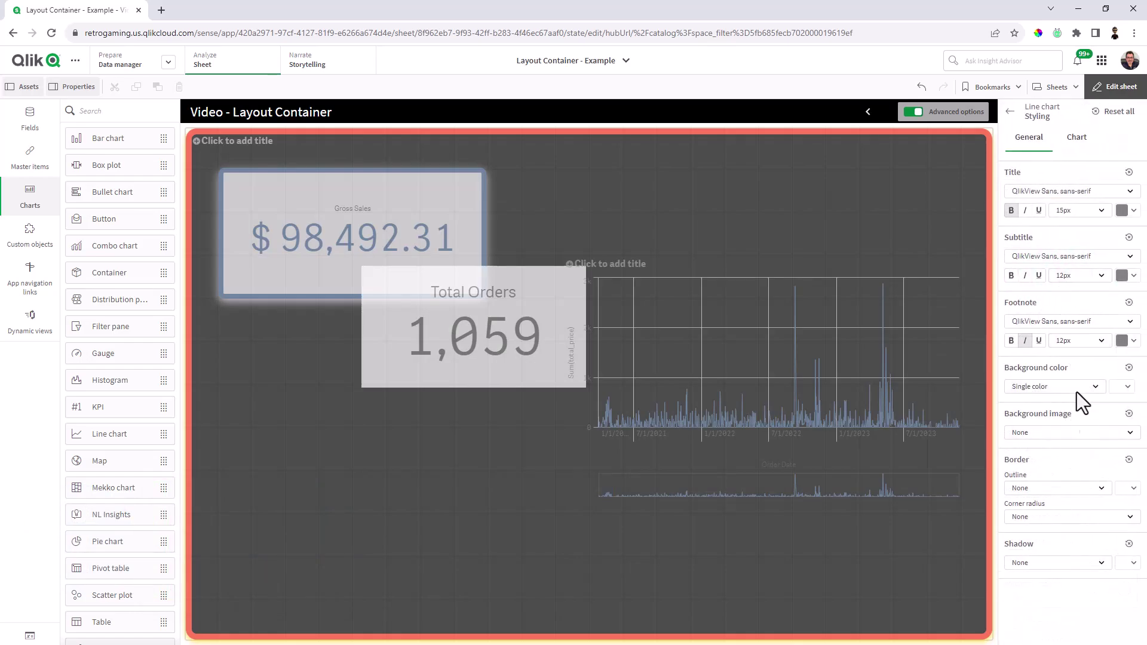
{"action": "left_click", "coordinate": [1126, 386]}
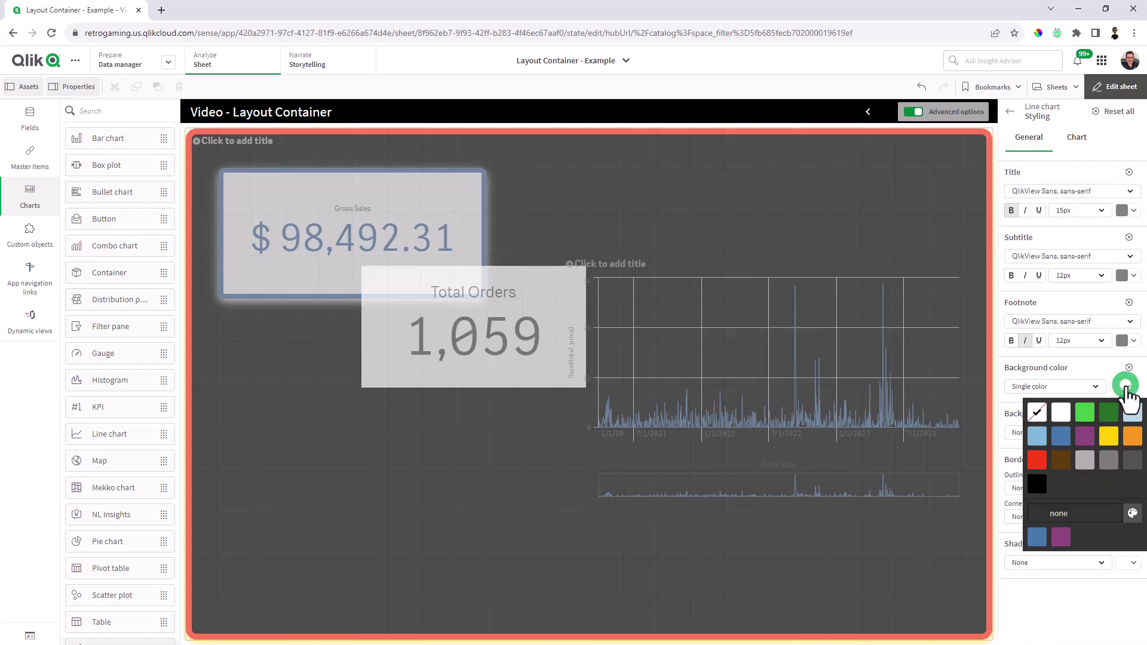
{"action": "left_click", "coordinate": [1060, 413]}
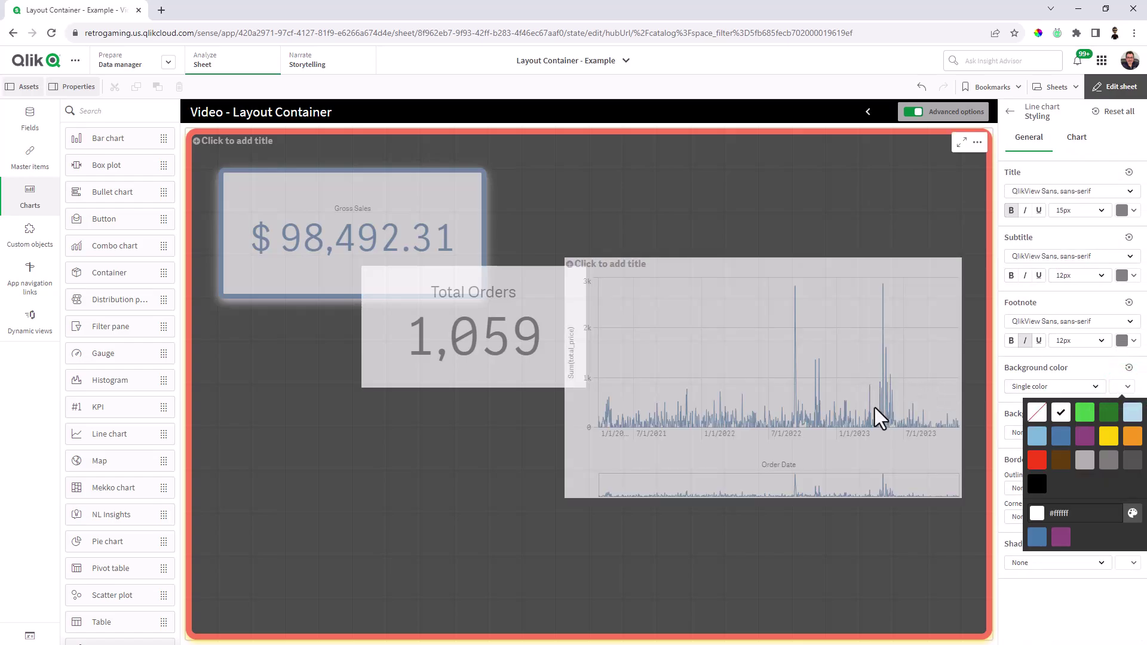
Move the line chart to the container's lower right, and shift Total Orders toward it, bringing Total Orders to the front
{"action": "left_click_drag", "start_coordinate": [875, 407], "coordinate": [829, 491]}
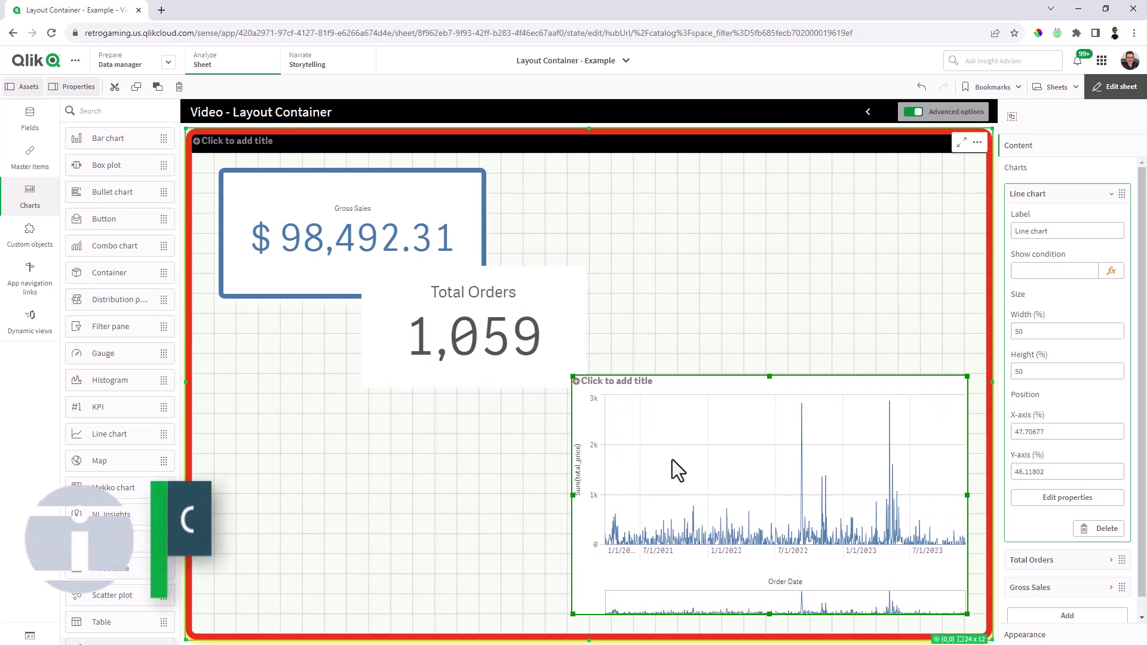
{"action": "left_click", "coordinate": [535, 361]}
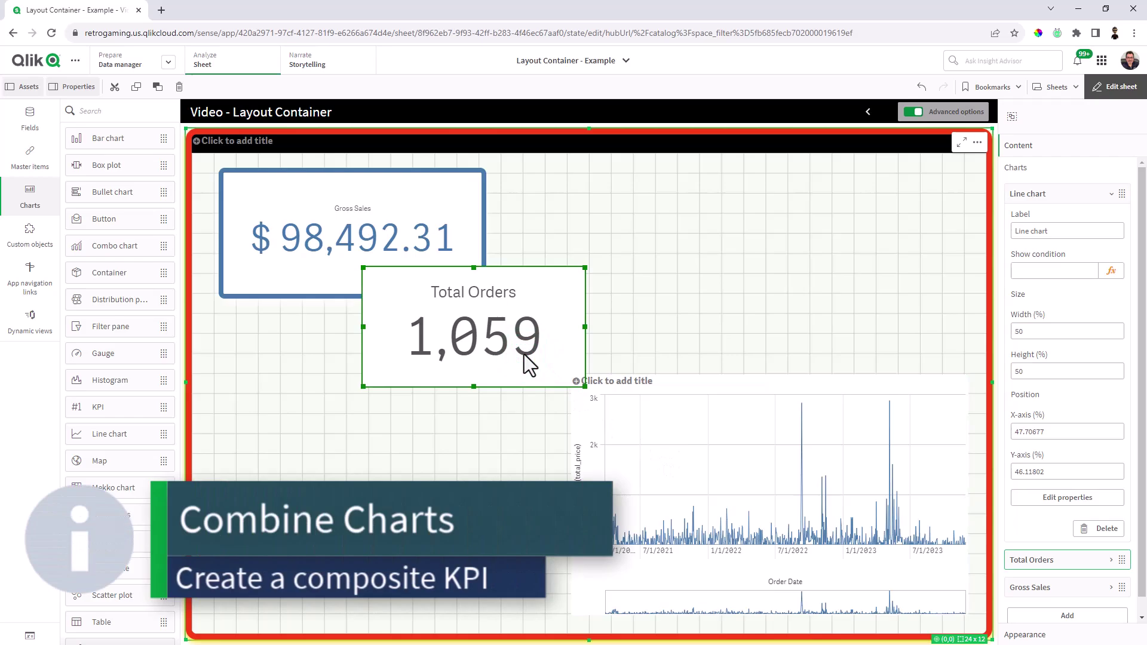
{"action": "left_click_drag", "start_coordinate": [528, 360], "coordinate": [572, 403]}
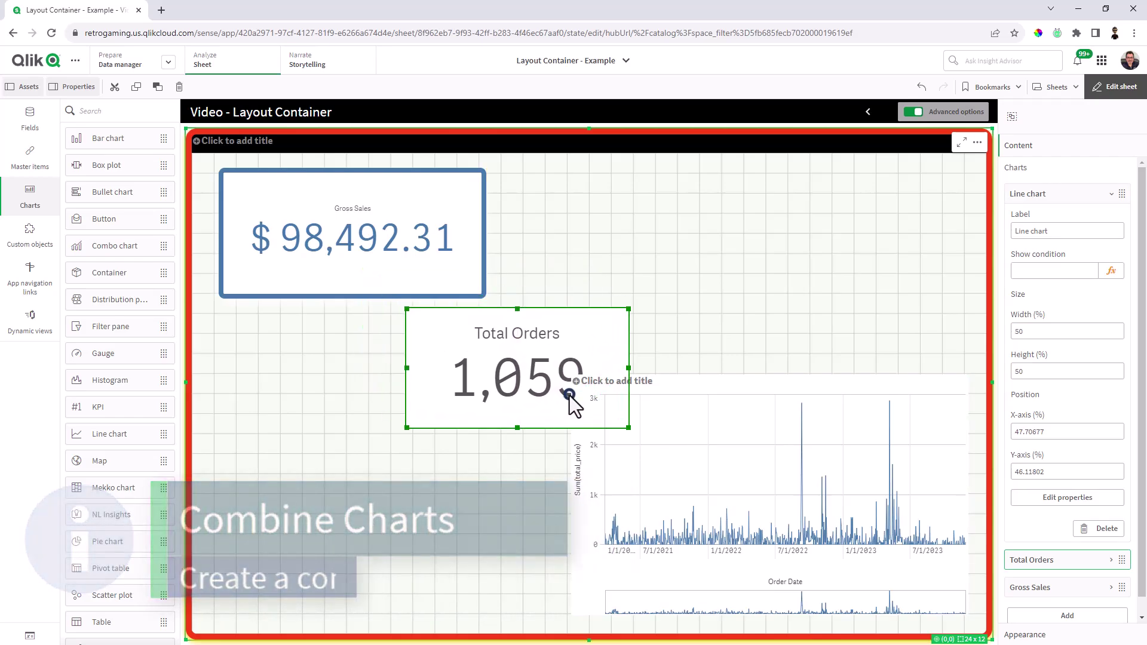
{"action": "right_click", "coordinate": [571, 403]}
{"action": "left_click", "coordinate": [625, 335]}
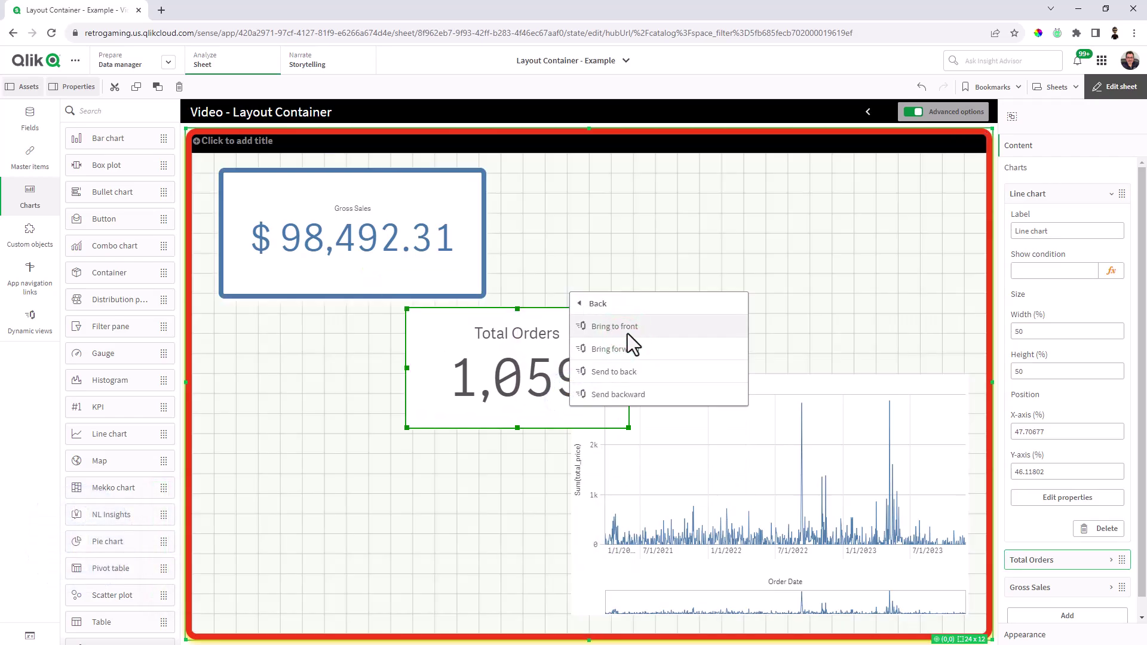
{"action": "left_click", "coordinate": [627, 333]}
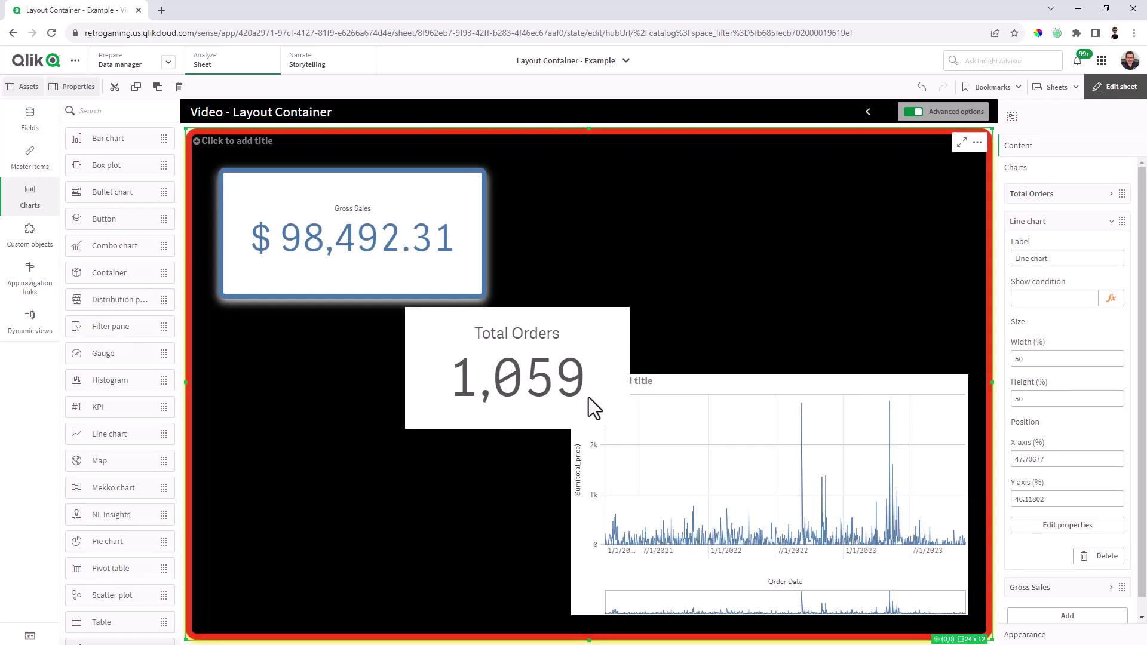
Place the Total Orders chart over the upper-left area of the line chart and shrink it to fit as an inset
{"action": "left_click", "coordinate": [541, 377]}
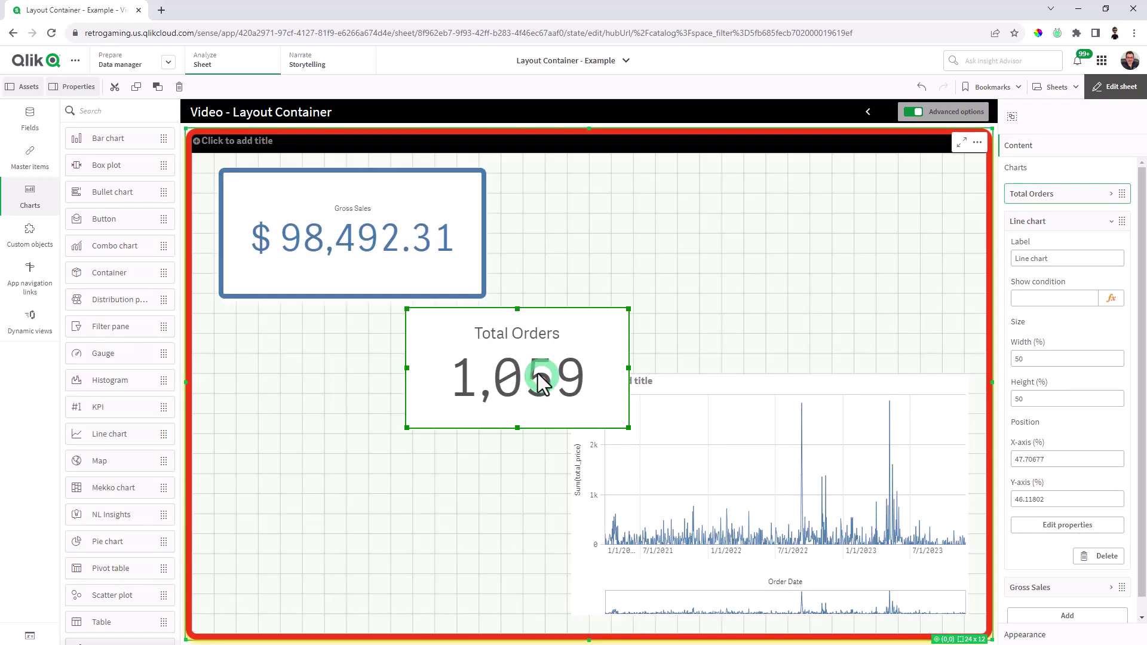
{"action": "left_click_drag", "start_coordinate": [541, 377], "coordinate": [719, 472]}
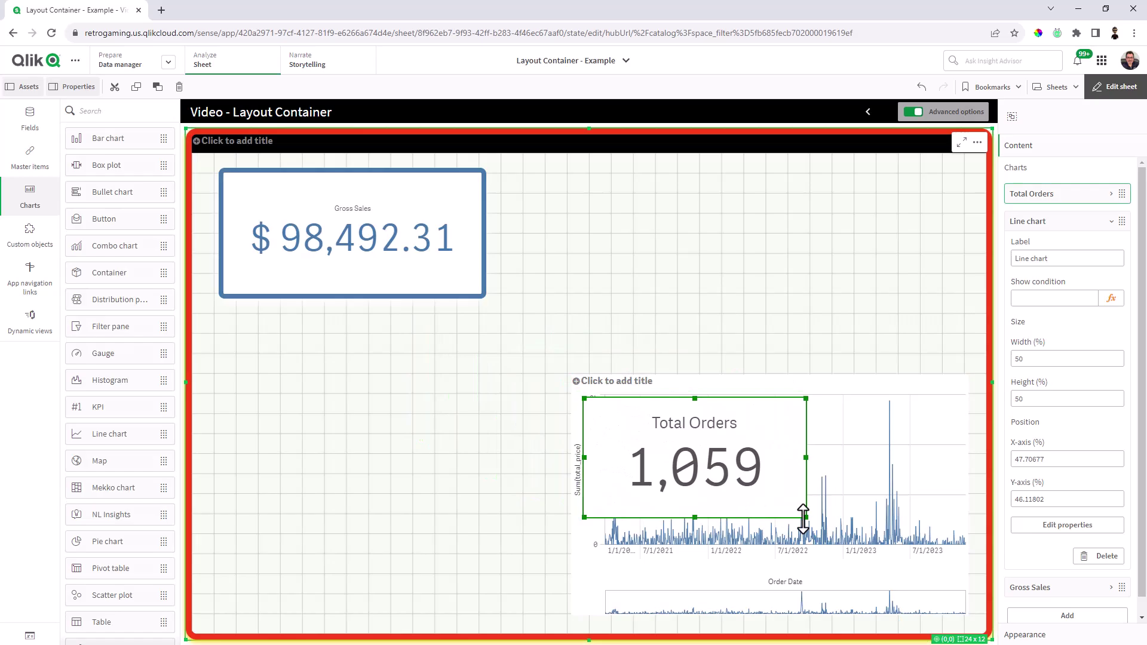
{"action": "left_click_drag", "start_coordinate": [802, 518], "coordinate": [697, 442]}
{"action": "left_click", "coordinate": [500, 358]}
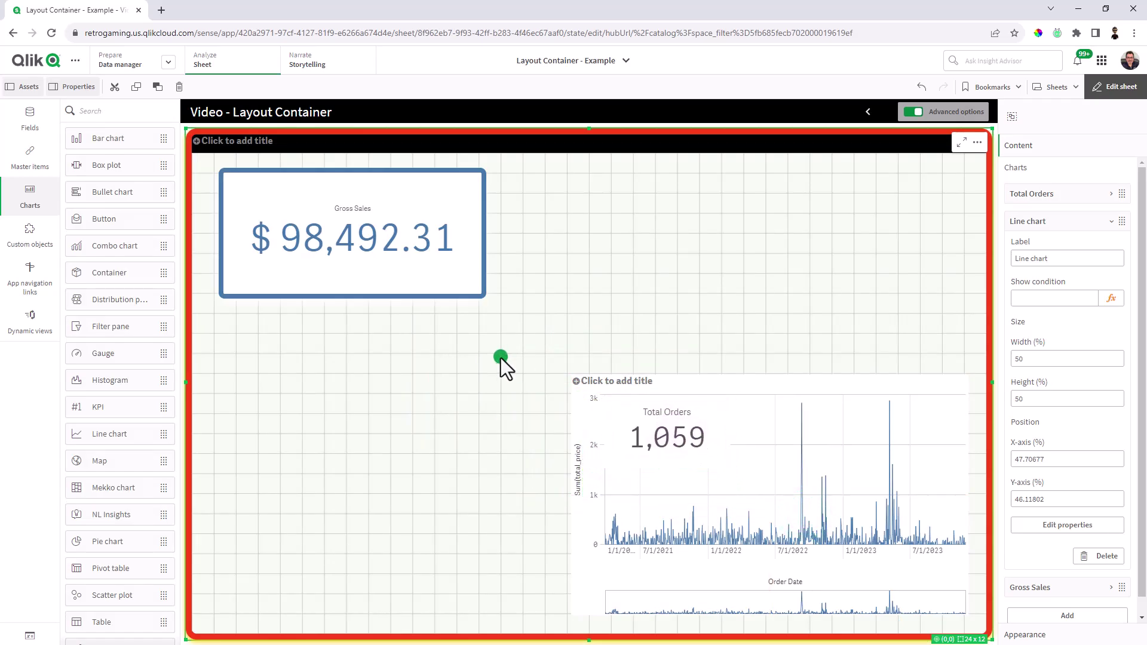
Select Total Orders and the line chart together, align them under Gross Sales, and shrink the line chart to about 48.9% wide by 49.1% high
{"action": "left_click_drag", "start_coordinate": [503, 351], "coordinate": [809, 523]}
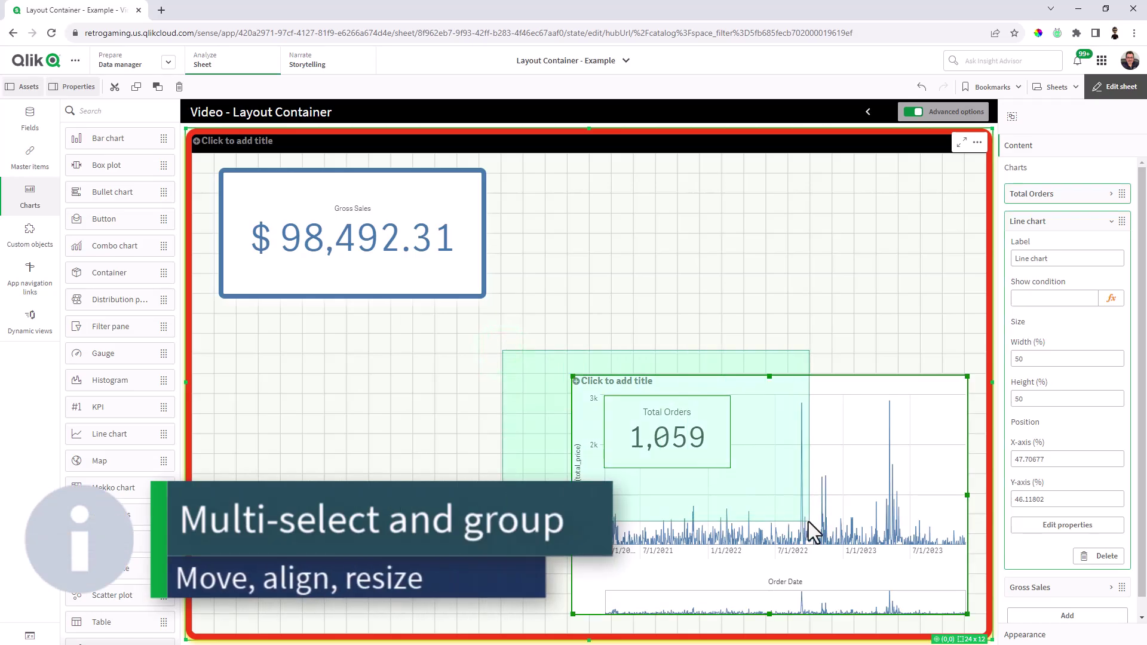
{"action": "left_click_drag", "start_coordinate": [808, 522], "coordinate": [725, 471]}
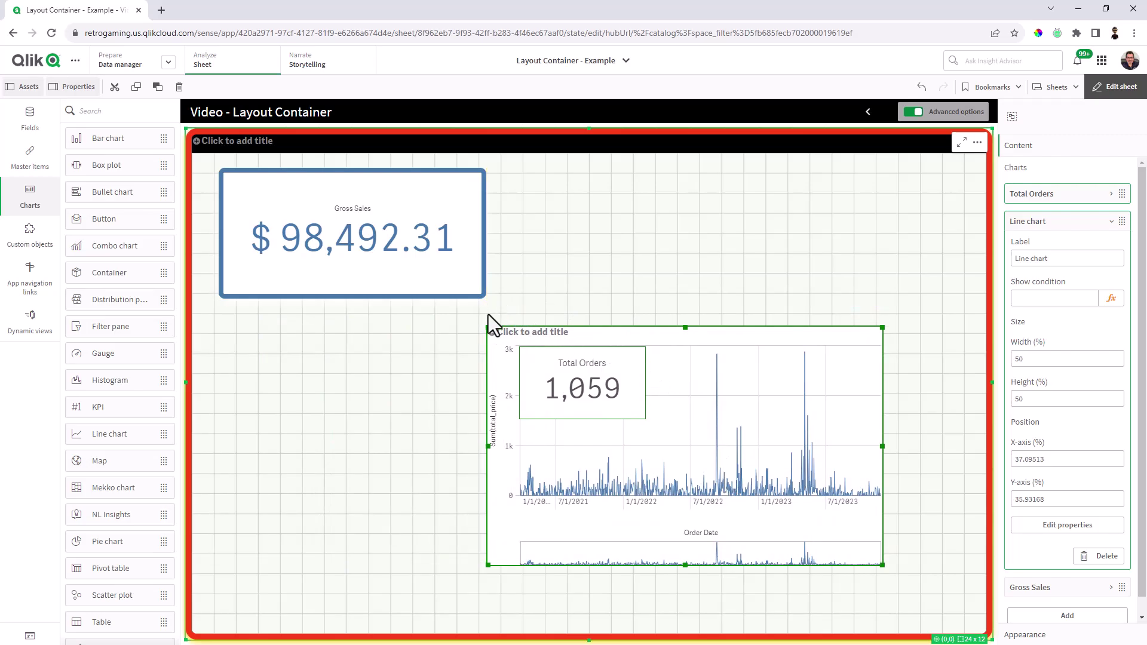
{"action": "left_click_drag", "start_coordinate": [608, 414], "coordinate": [340, 421]}
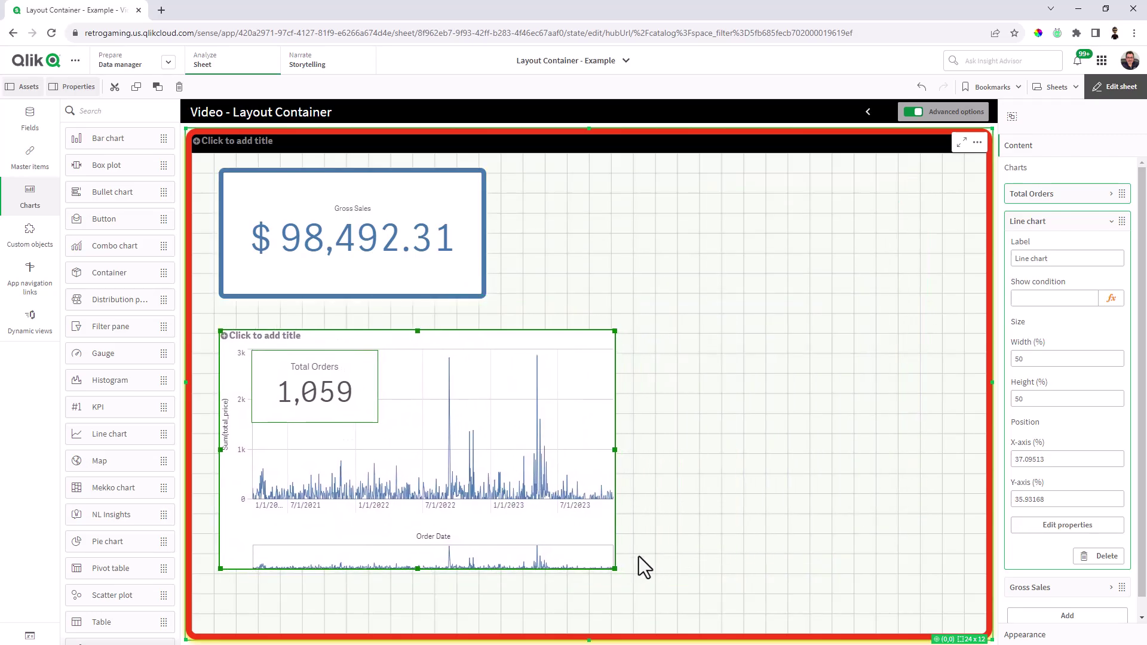
{"action": "mouse_move", "coordinate": [615, 569]}
{"action": "left_mouse_down"}
{"action": "mouse_move", "coordinate": [491, 507]}
{"action": "mouse_move", "coordinate": [605, 564]}
{"action": "left_mouse_up"}
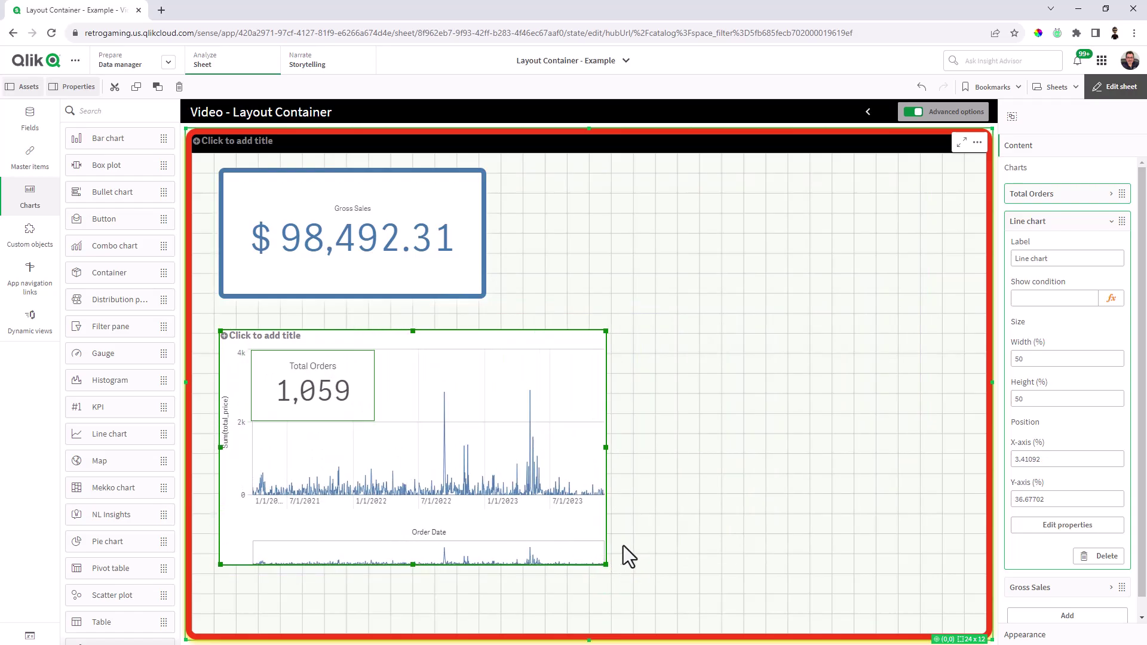
{"action": "left_click", "coordinate": [662, 521]}
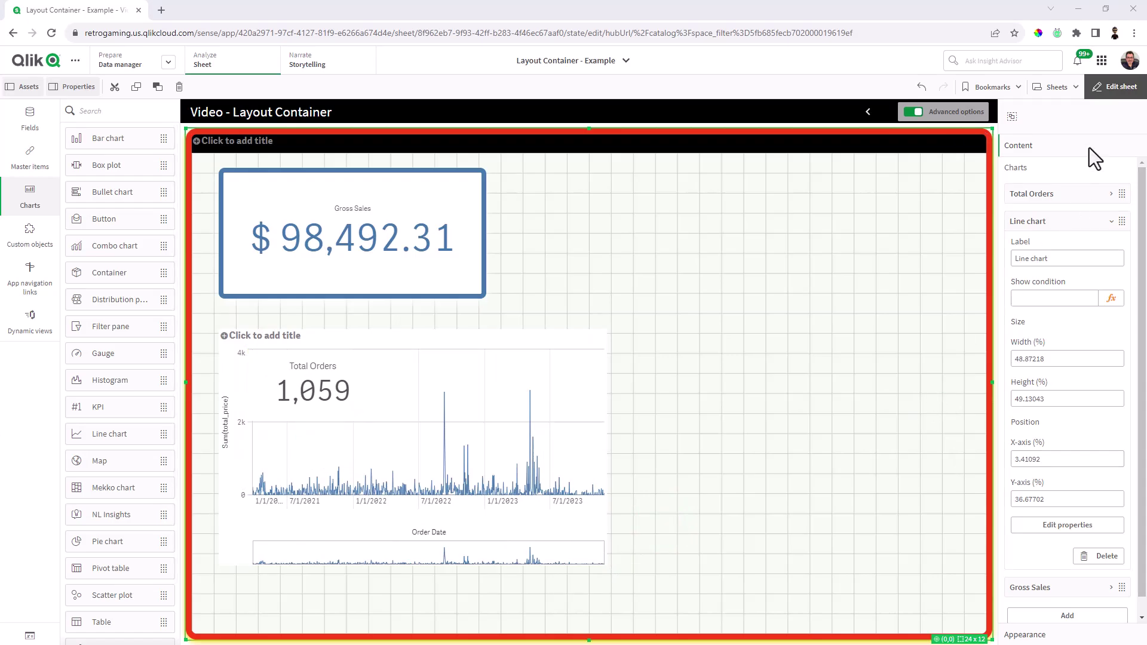
Open the Layout Container - Sales Dashboard sheet and leave edit mode
{"action": "left_click", "coordinate": [1057, 90]}
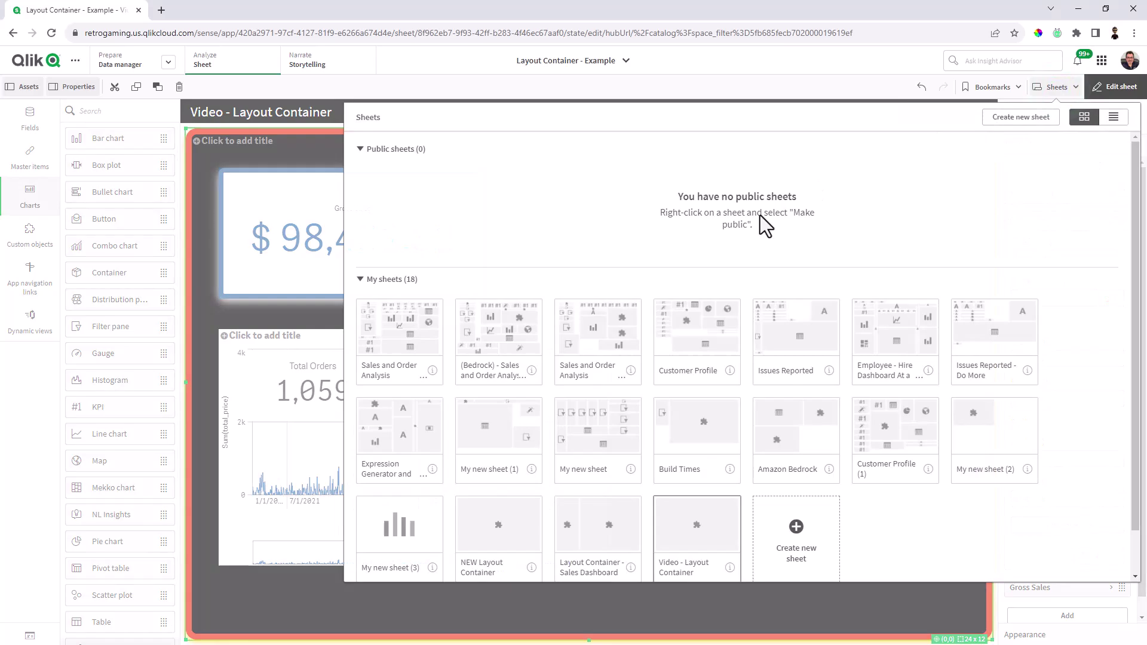
{"action": "left_click", "coordinate": [619, 546]}
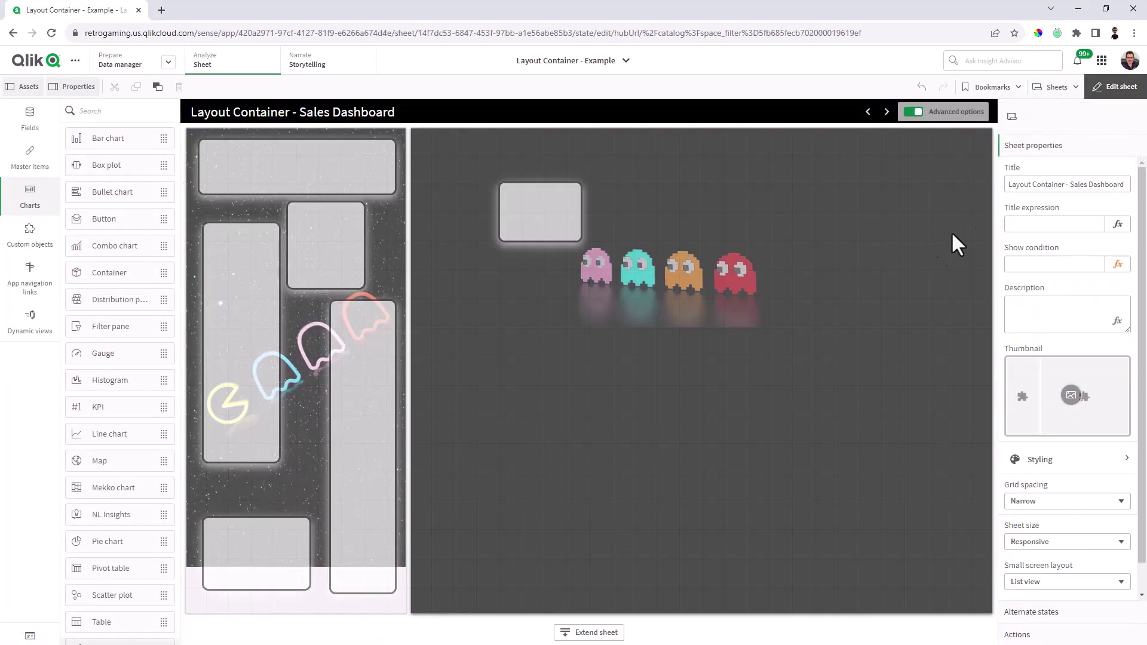
{"action": "left_click", "coordinate": [1109, 90]}
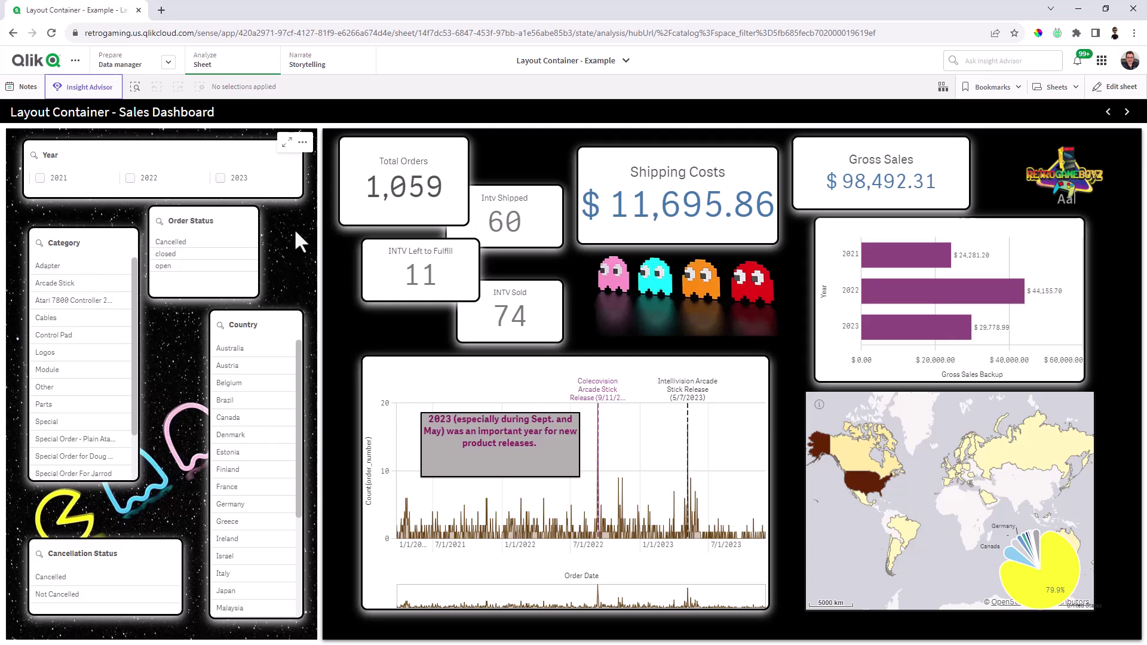
Filter the dashboard by year 2023, order status open, category Arcade Stick and country United States
{"action": "left_click", "coordinate": [220, 179]}
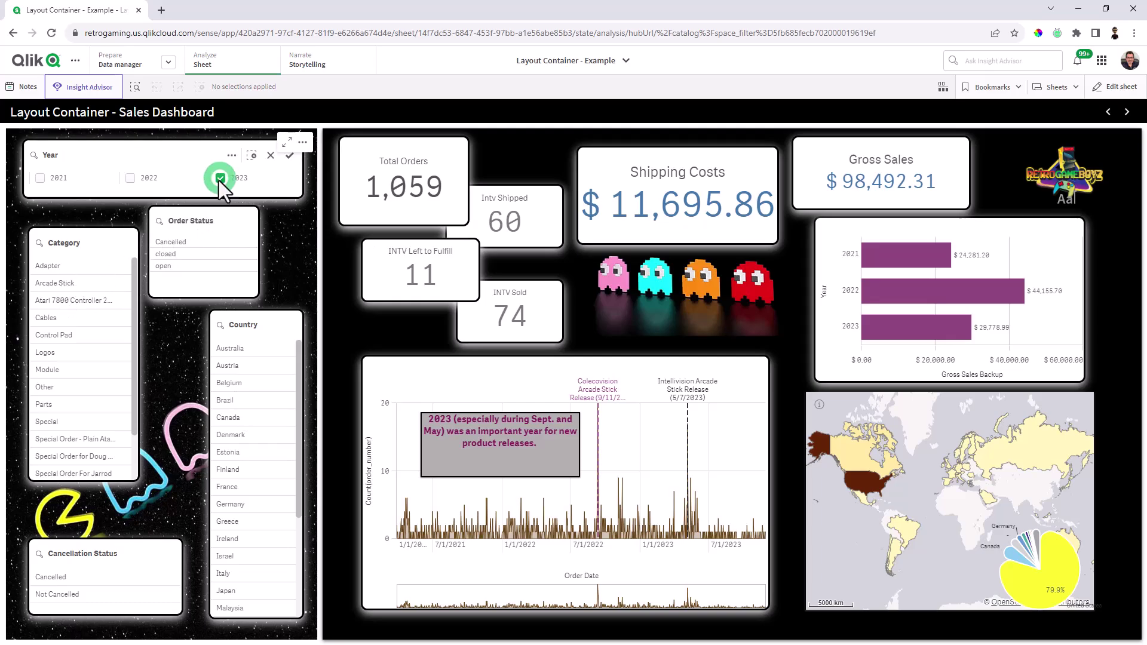
{"action": "left_click", "coordinate": [290, 156]}
{"action": "left_click", "coordinate": [170, 267]}
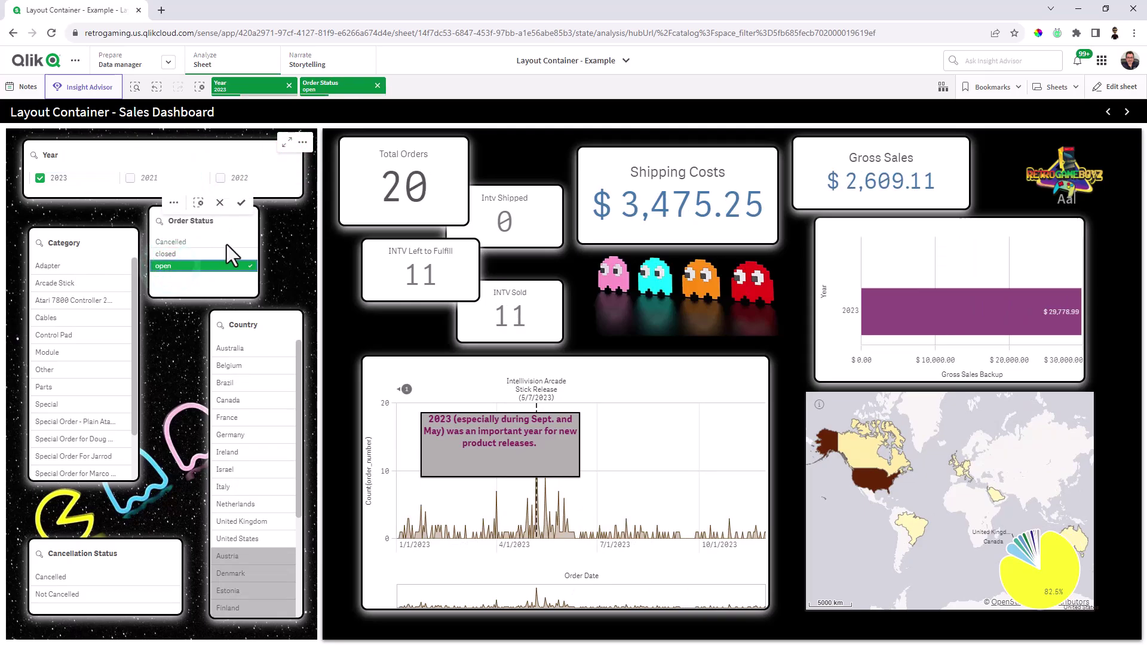
{"action": "left_click", "coordinate": [241, 202]}
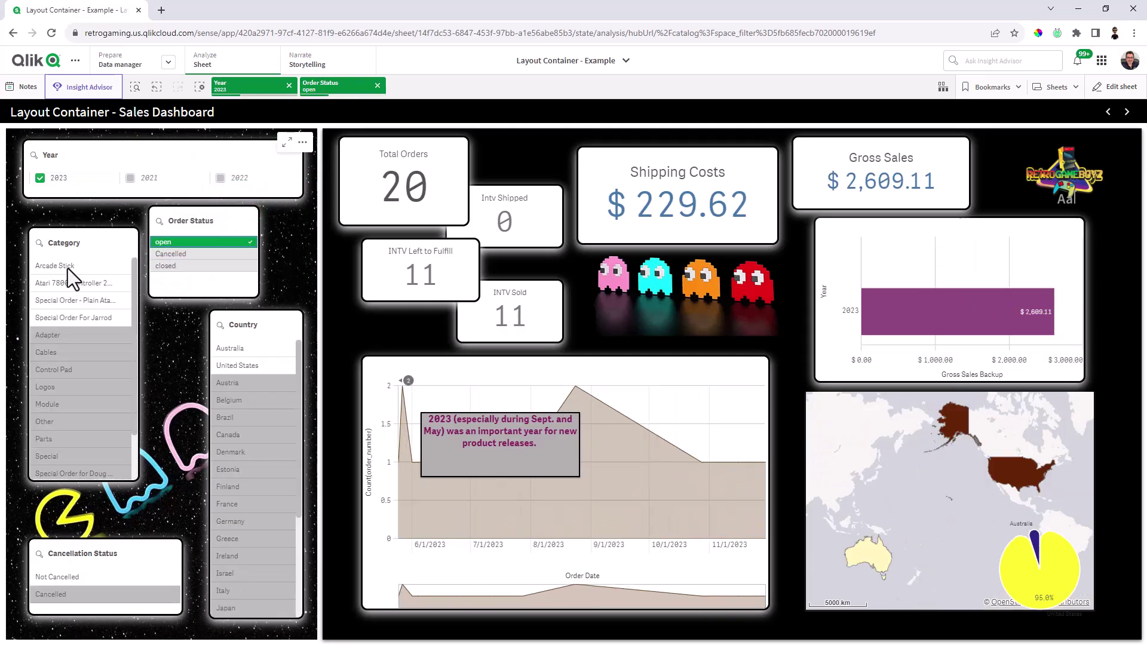
{"action": "left_click", "coordinate": [67, 267]}
{"action": "left_click", "coordinate": [252, 364]}
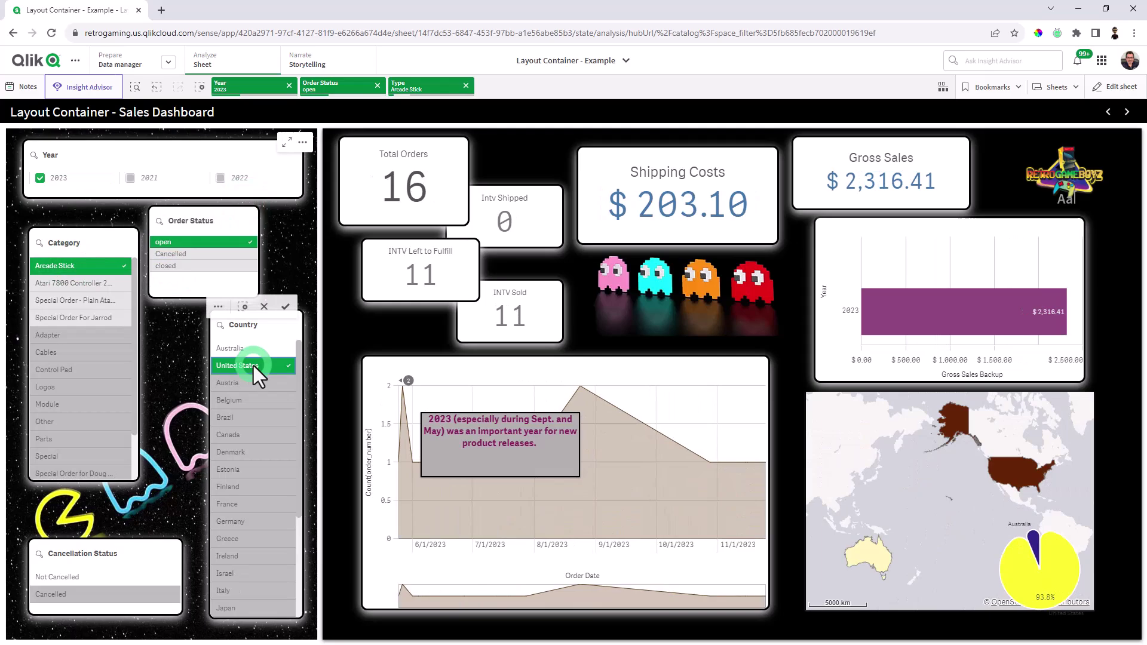